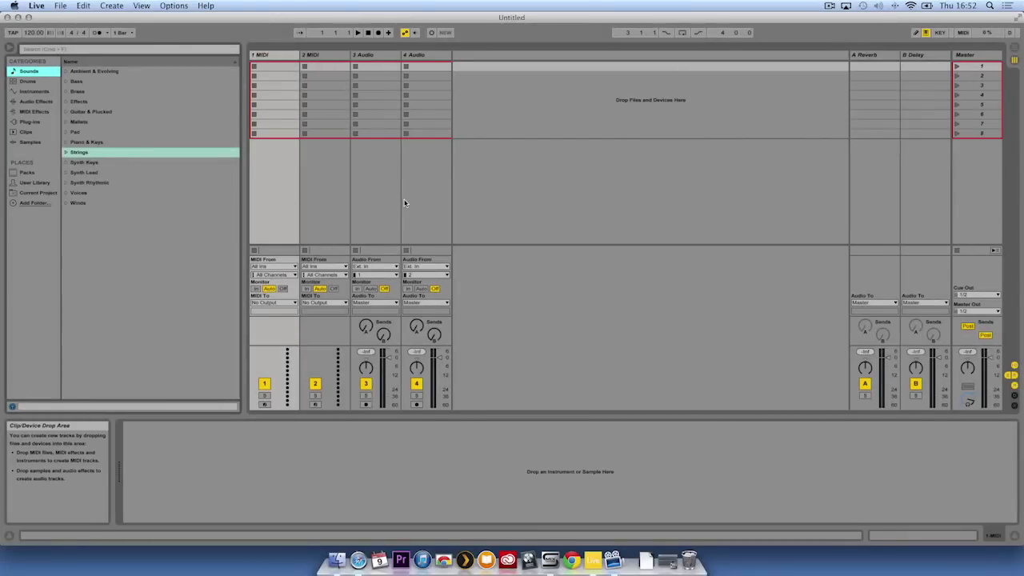
- Start adding a browser place and explore the LOOPMASTERS EXCITE PROMO 2015 subfolders
click(32, 203)
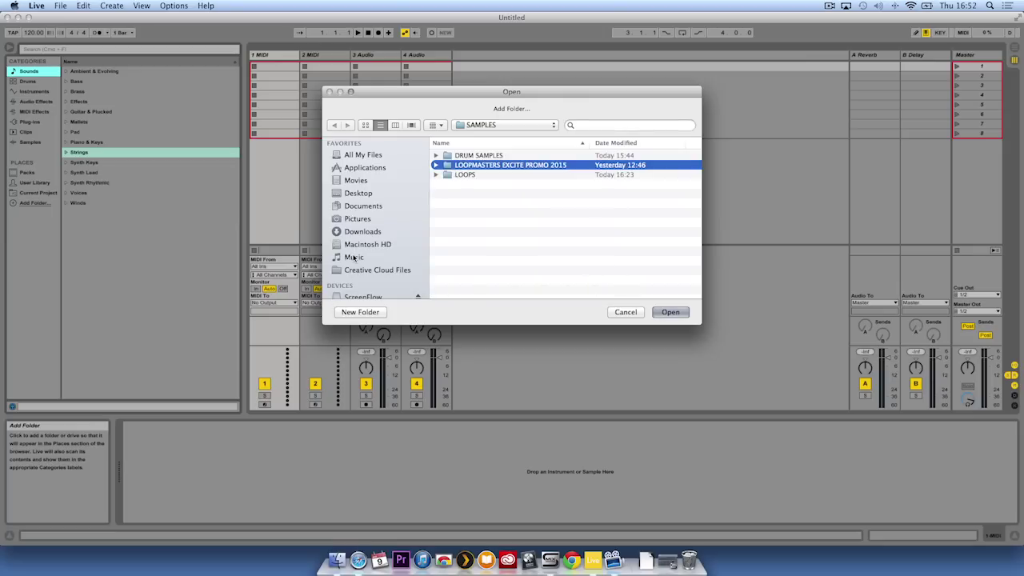
click(354, 257)
click(470, 203)
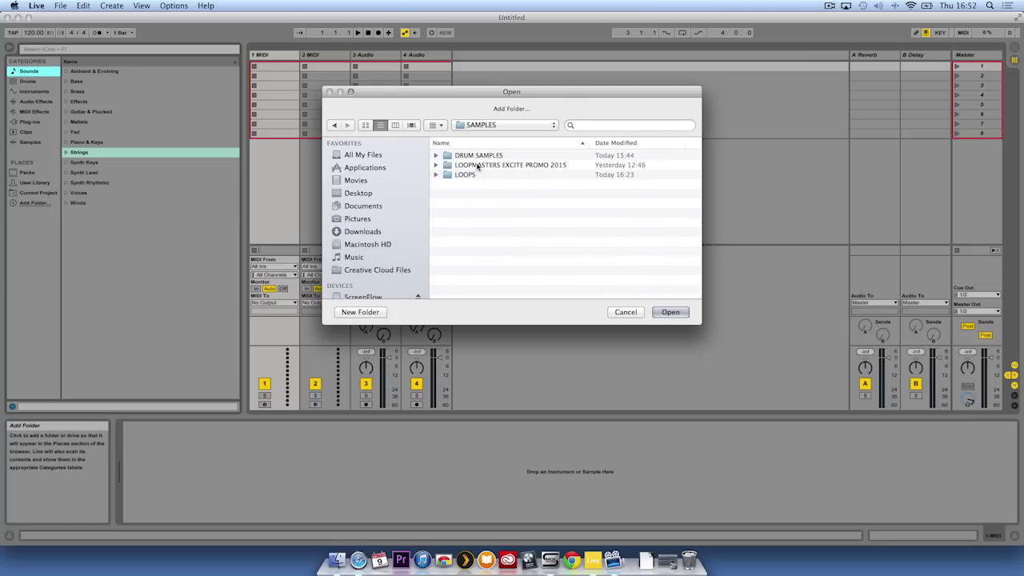
click(479, 165)
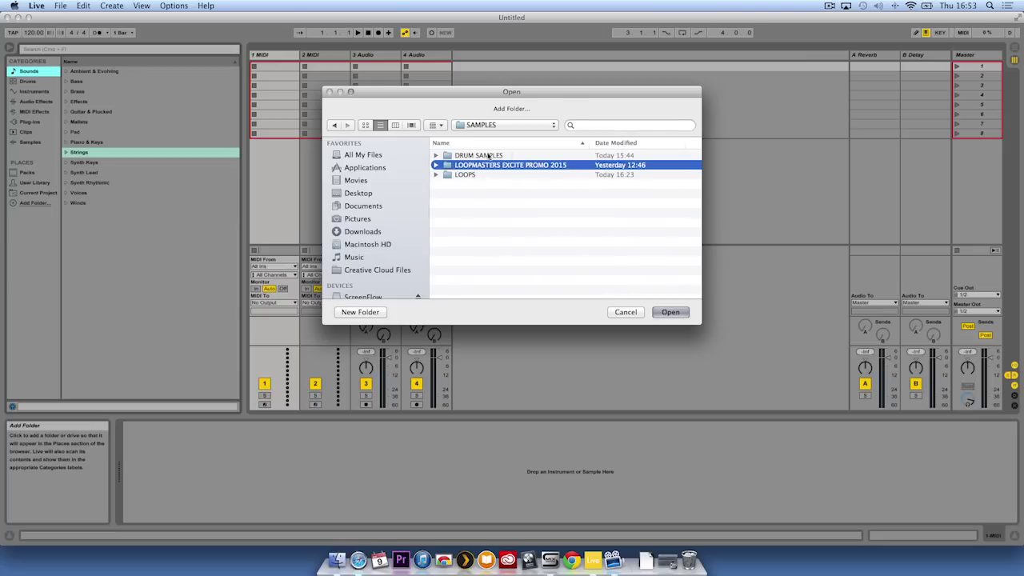
click(469, 157)
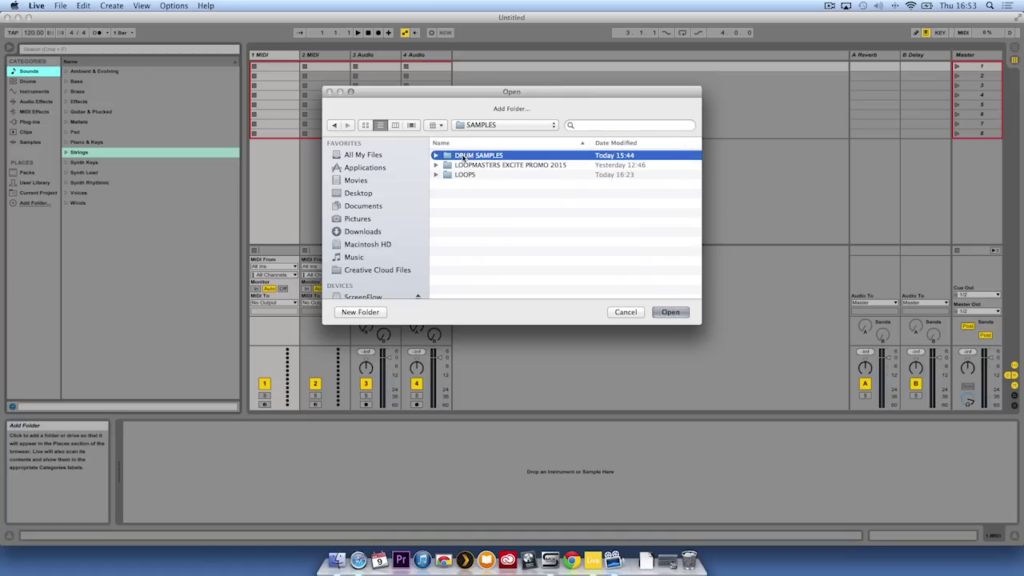
click(478, 165)
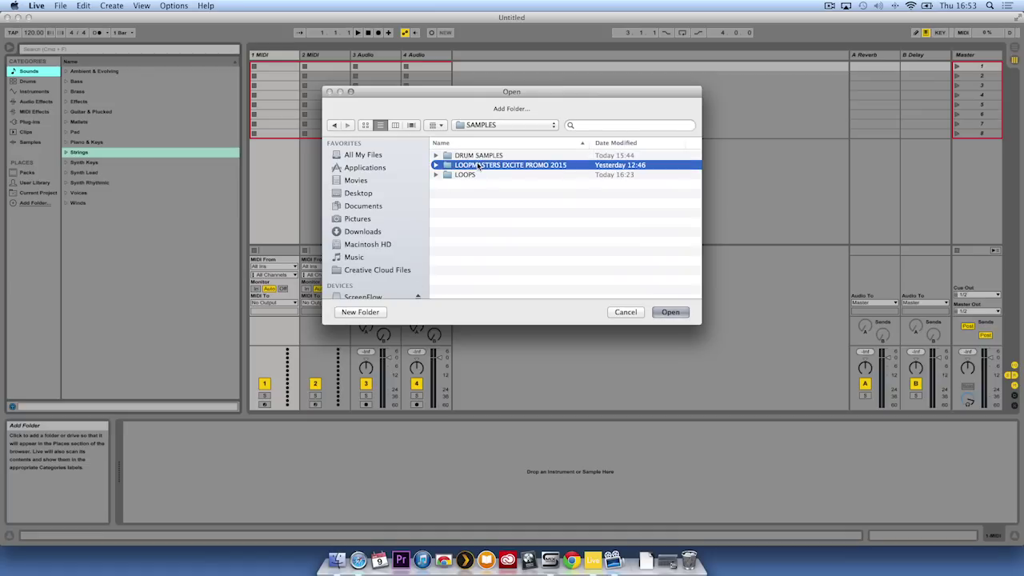
click(437, 165)
click(447, 193)
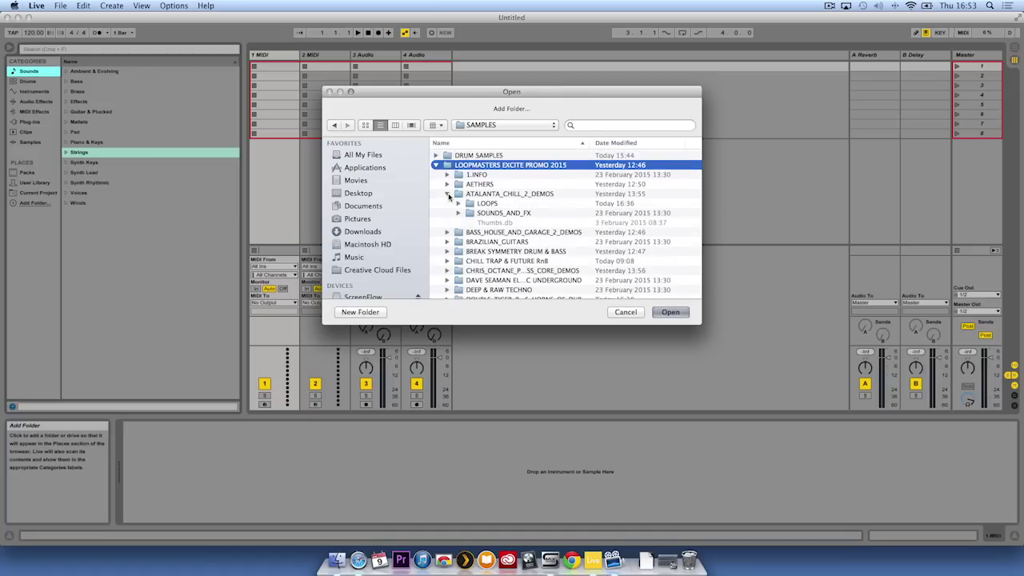
click(458, 213)
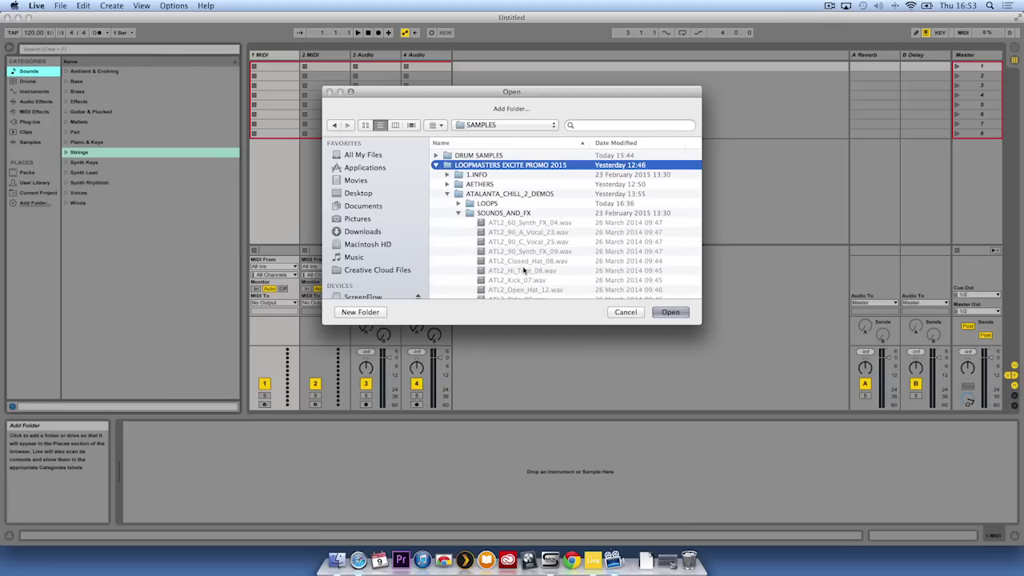
scroll(526, 268, down, 2)
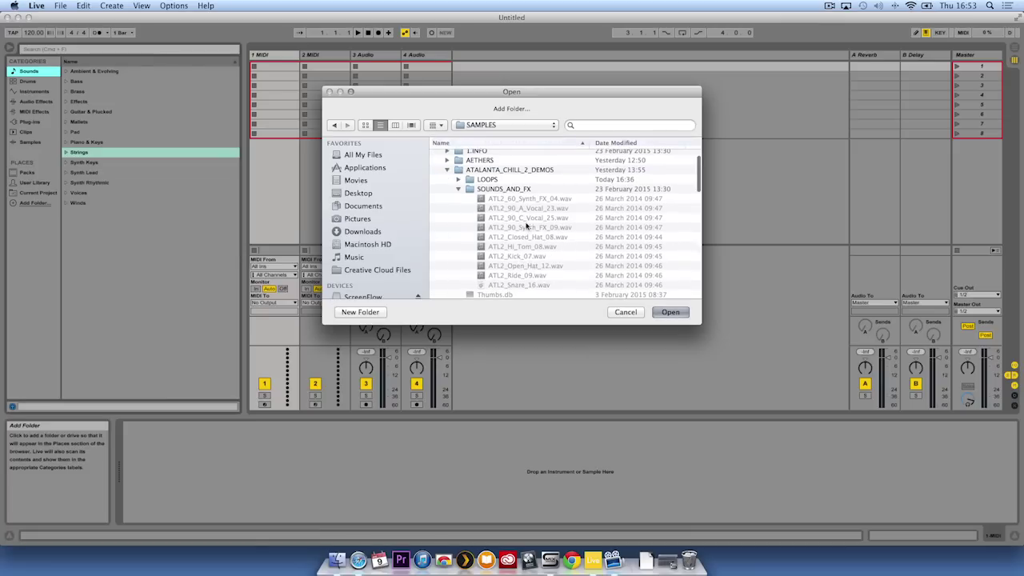
- Collapse the explored folders, then pick DRUM SAMPLES and add it to Places
click(459, 189)
click(447, 169)
scroll(481, 176, up, 3)
click(517, 157)
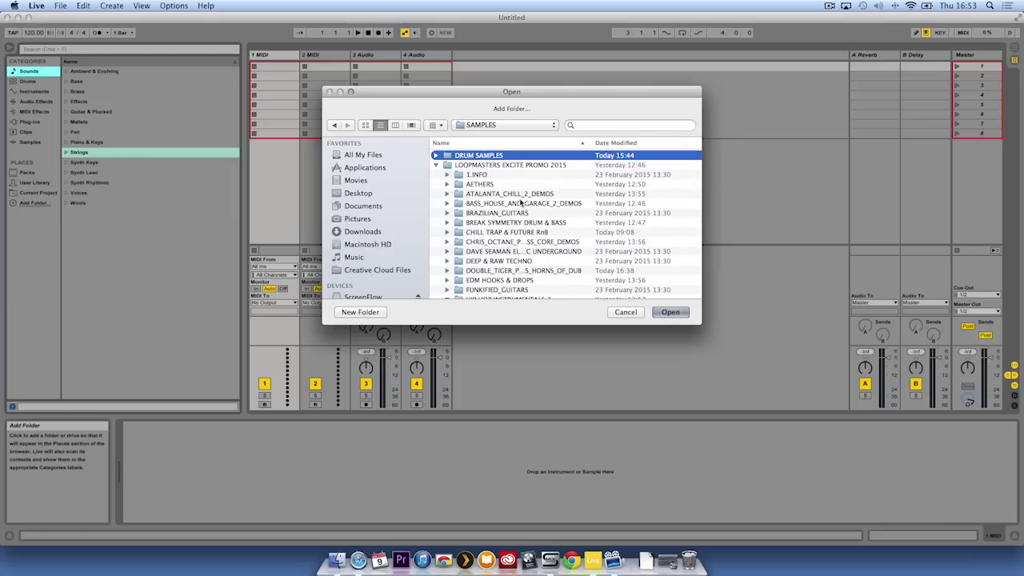
click(670, 313)
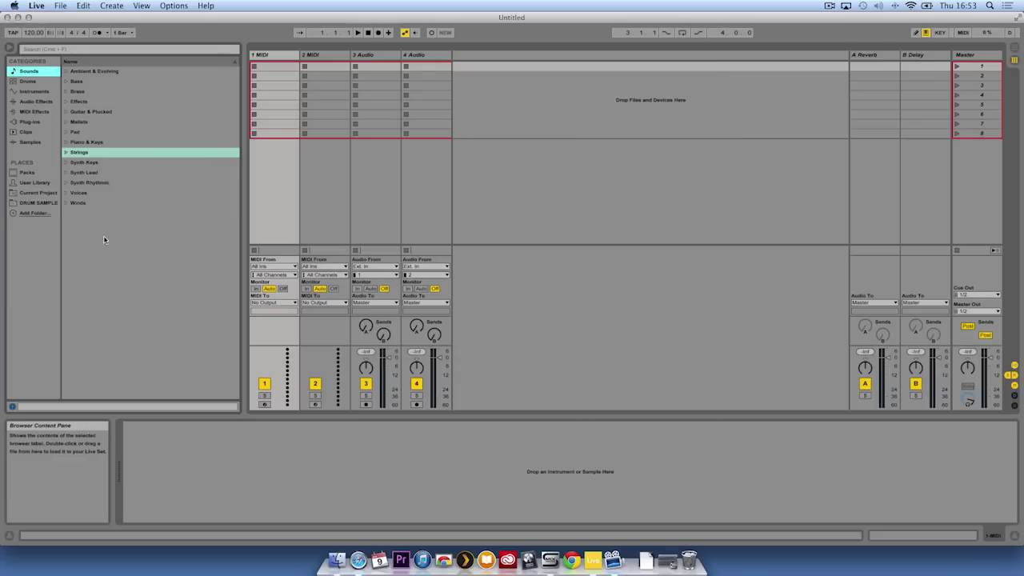
- Preview kick, snare and open hi-hat samples in the added drum samples folder
click(36, 204)
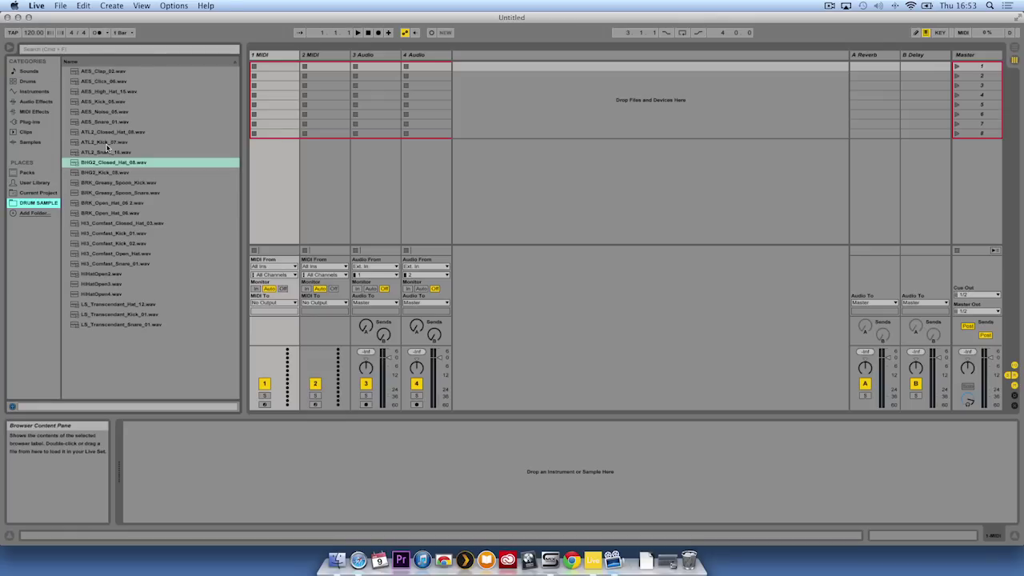
click(106, 143)
click(102, 193)
click(108, 243)
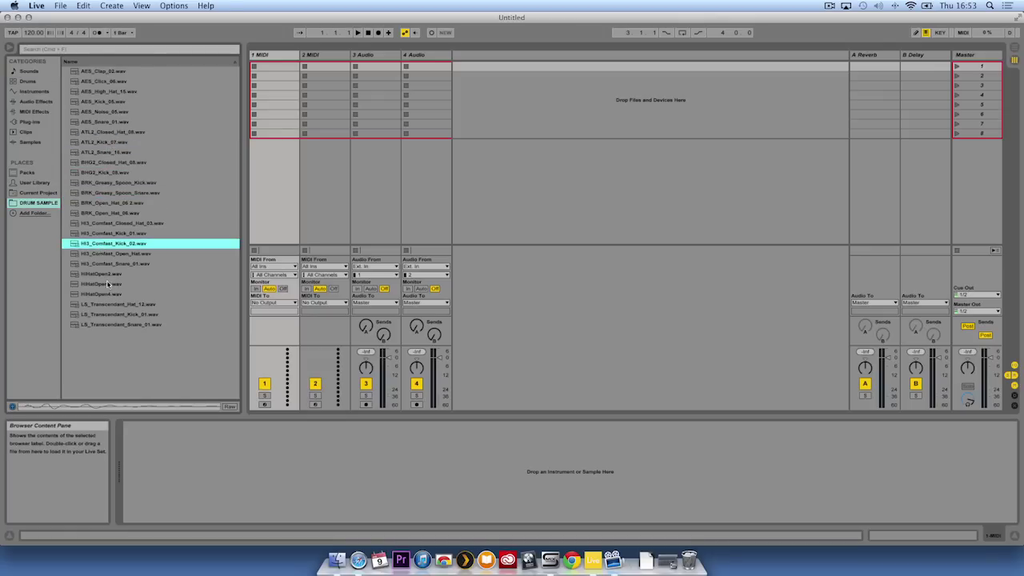
click(108, 285)
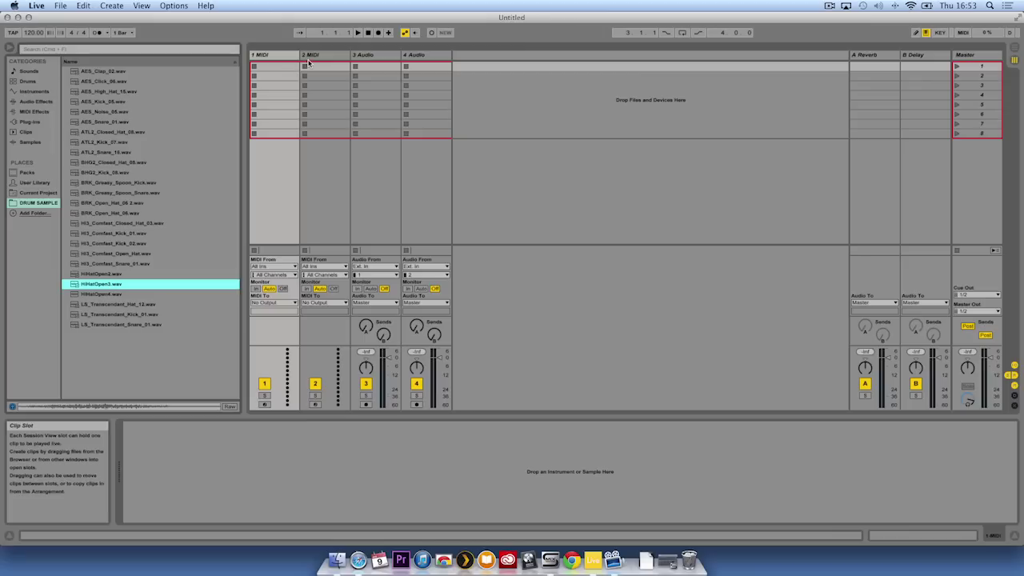
- Load a Drum Rack from Instruments onto track 1
click(34, 91)
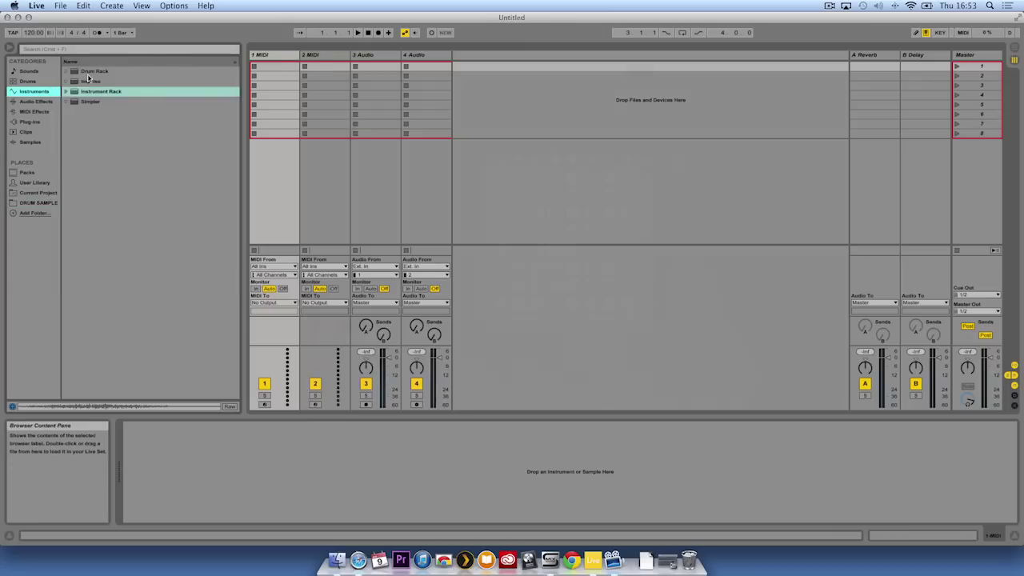
drag(84, 72, 272, 56)
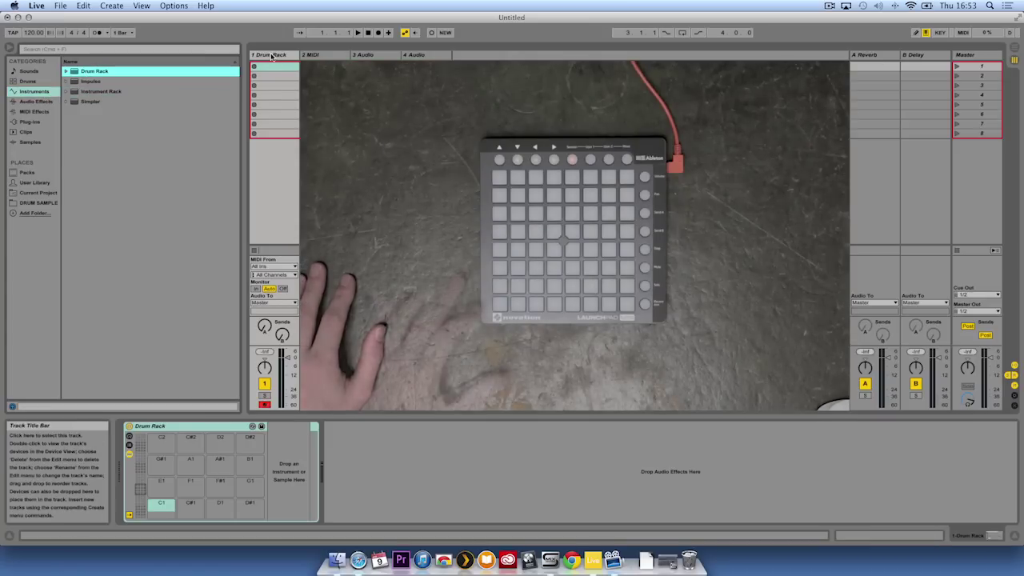
click(272, 56)
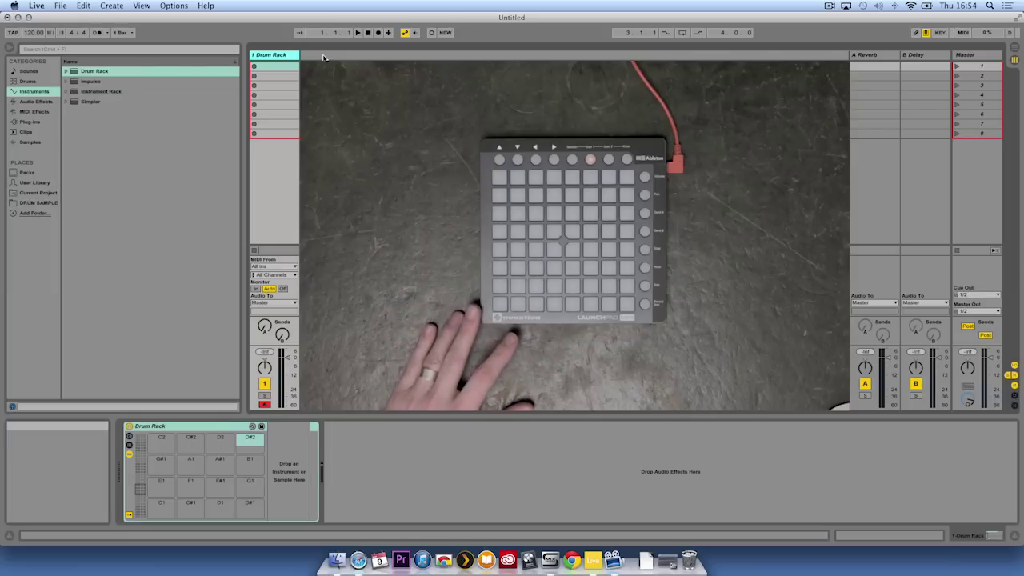
- Load HI3_Comfast_Kick_01 to C1, Kick_02 to E1, ATL2_Closed_Hat_08 to F1, Snare_01 to C#1
click(46, 203)
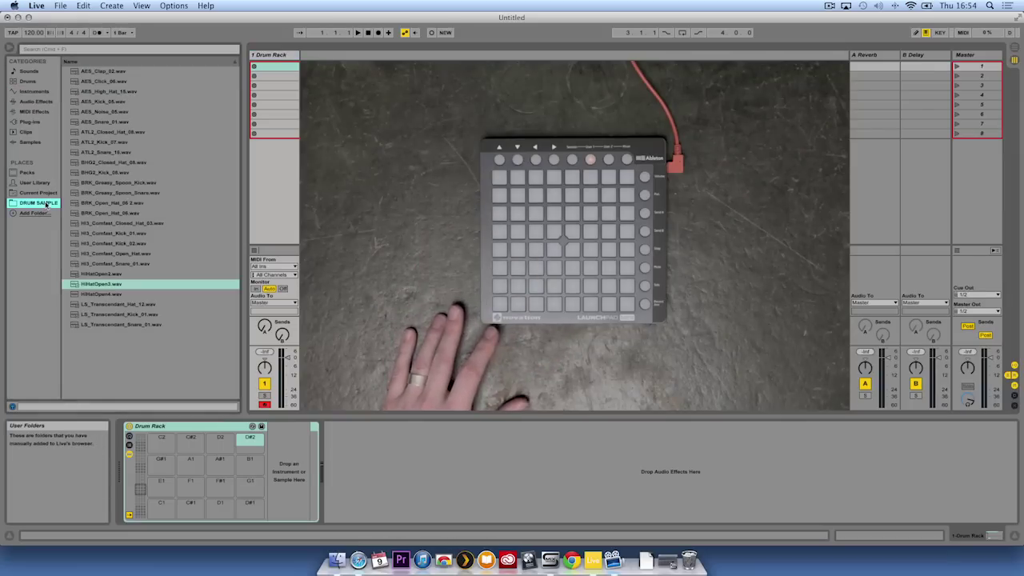
click(99, 234)
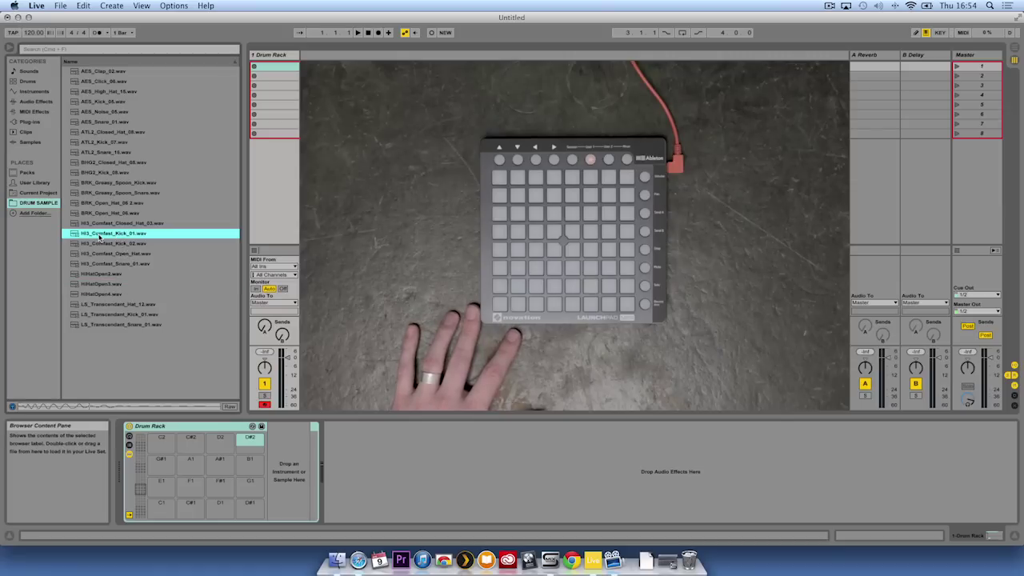
click(141, 479)
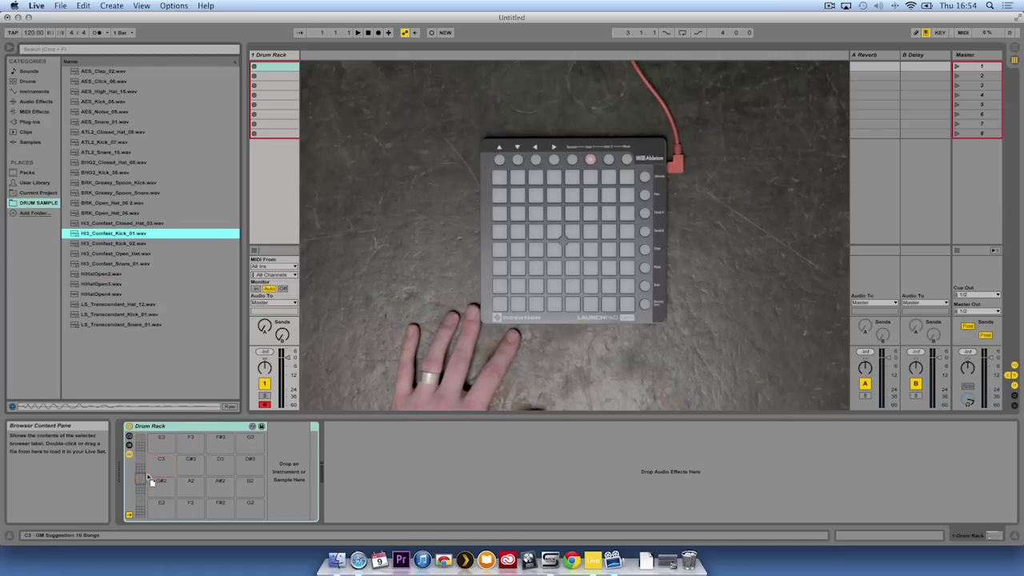
click(142, 491)
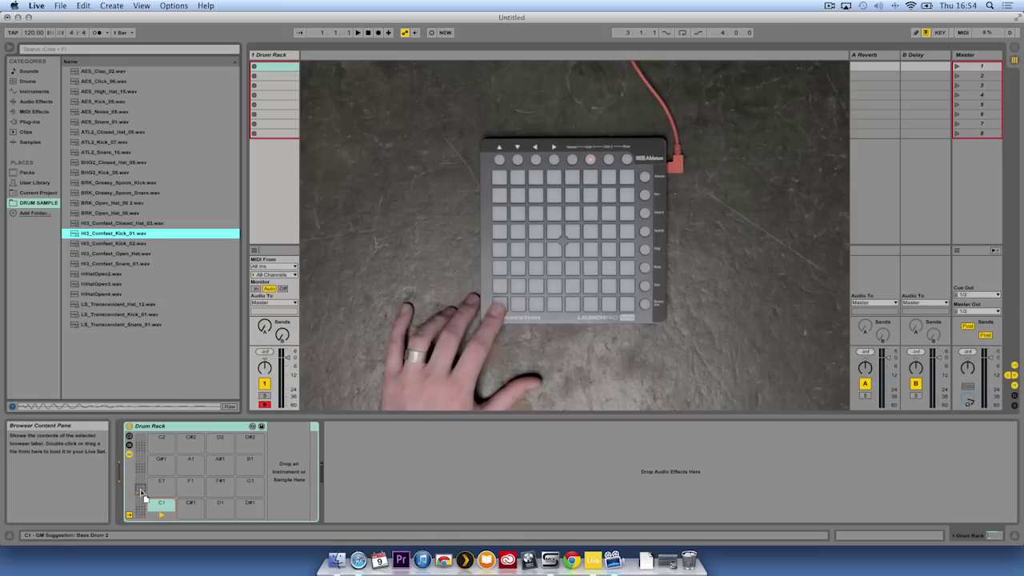
drag(140, 490, 161, 504)
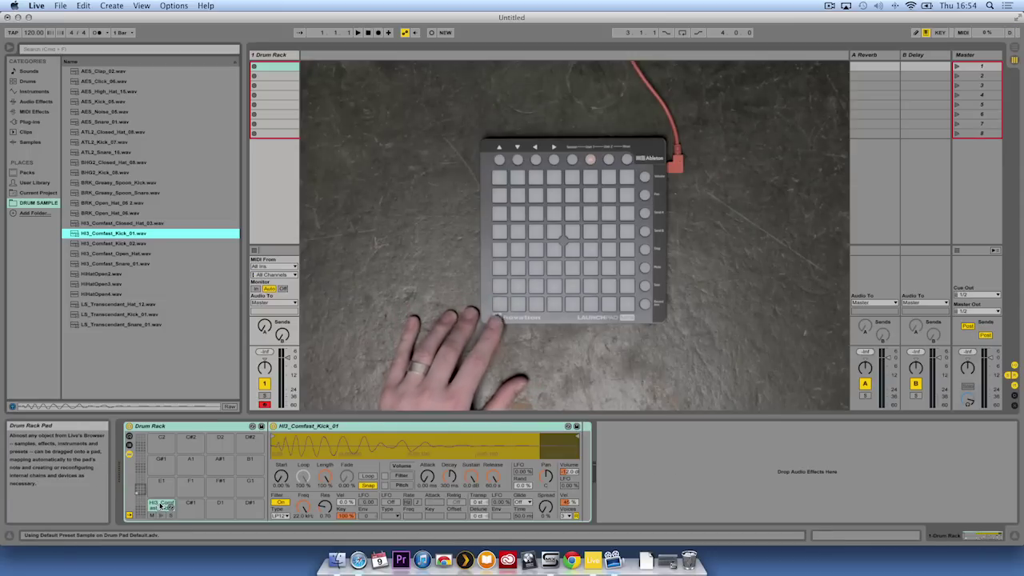
click(123, 244)
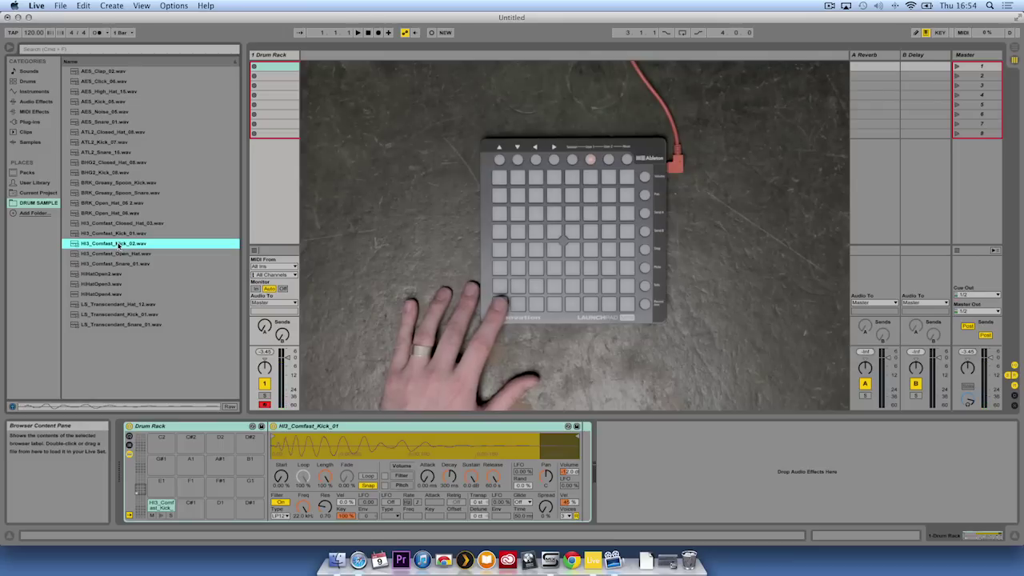
drag(117, 246, 161, 484)
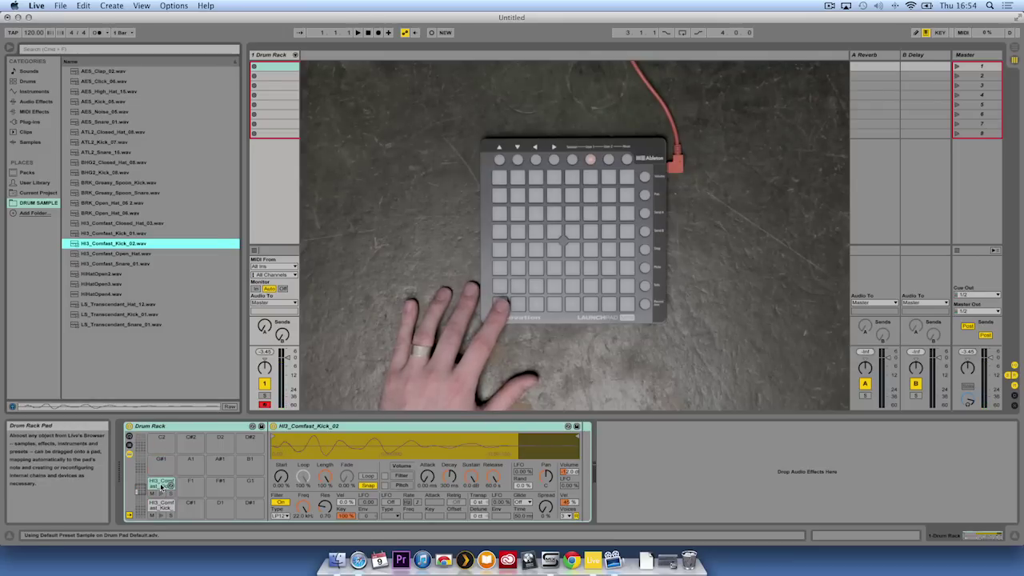
drag(110, 132, 187, 486)
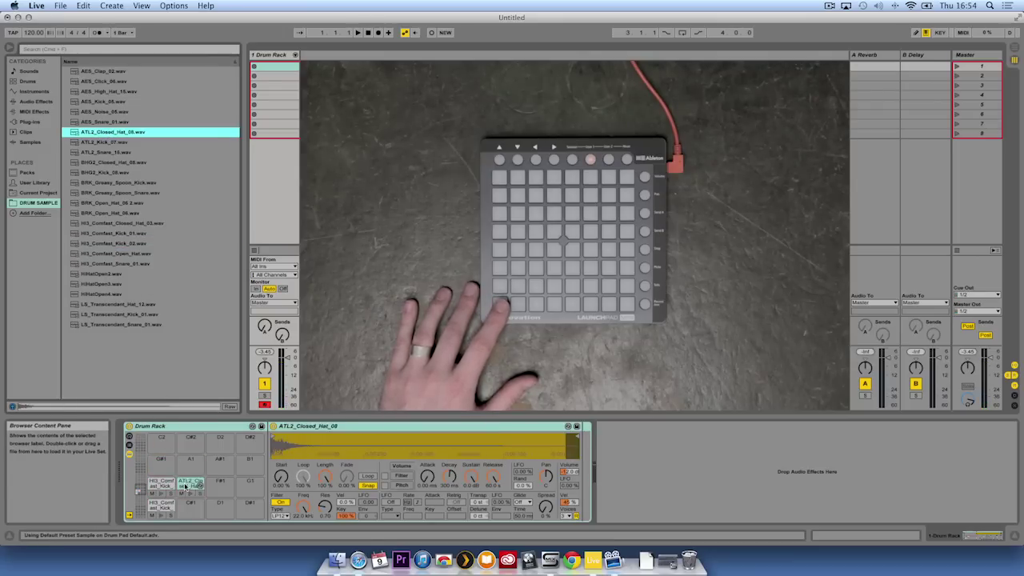
click(119, 264)
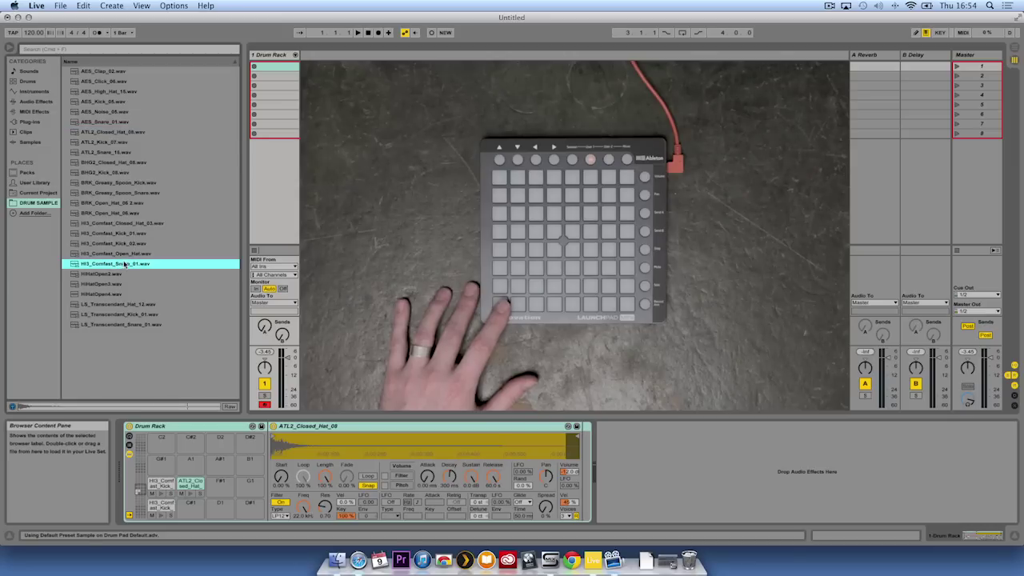
drag(124, 264, 189, 507)
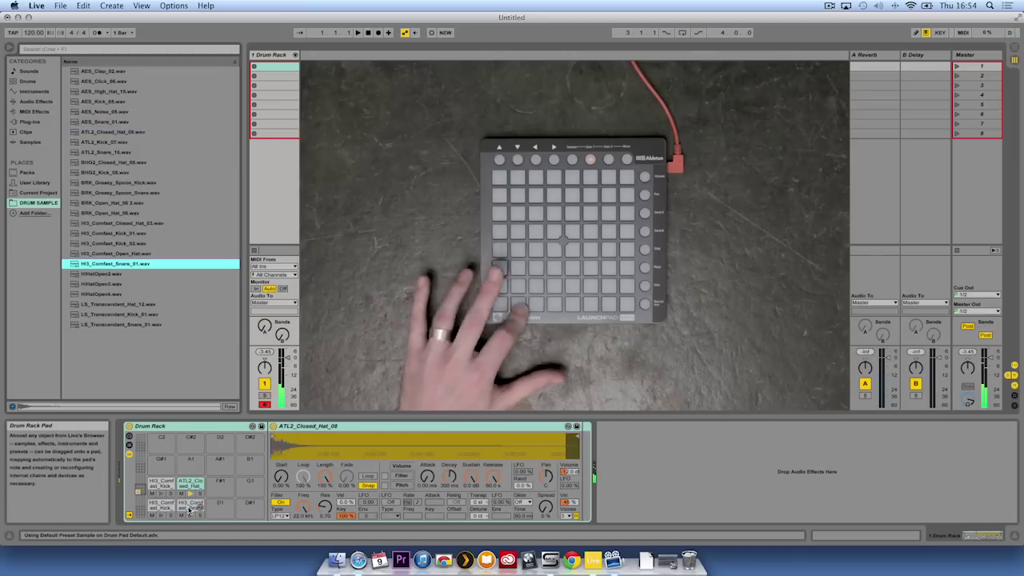
click(189, 507)
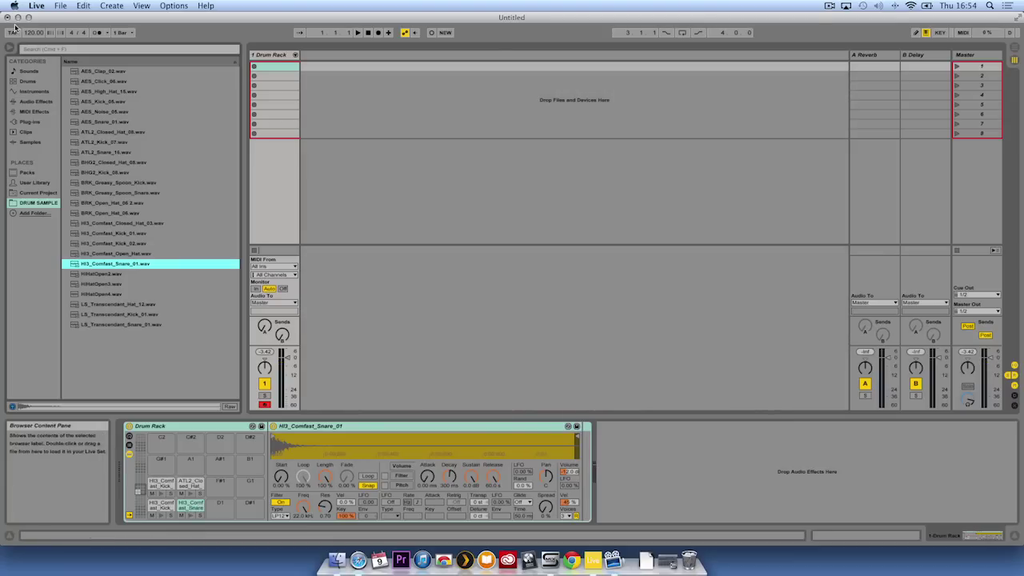
- Tap the tempo to 70 BPM and set record quantization to sixteenth notes
click(14, 34)
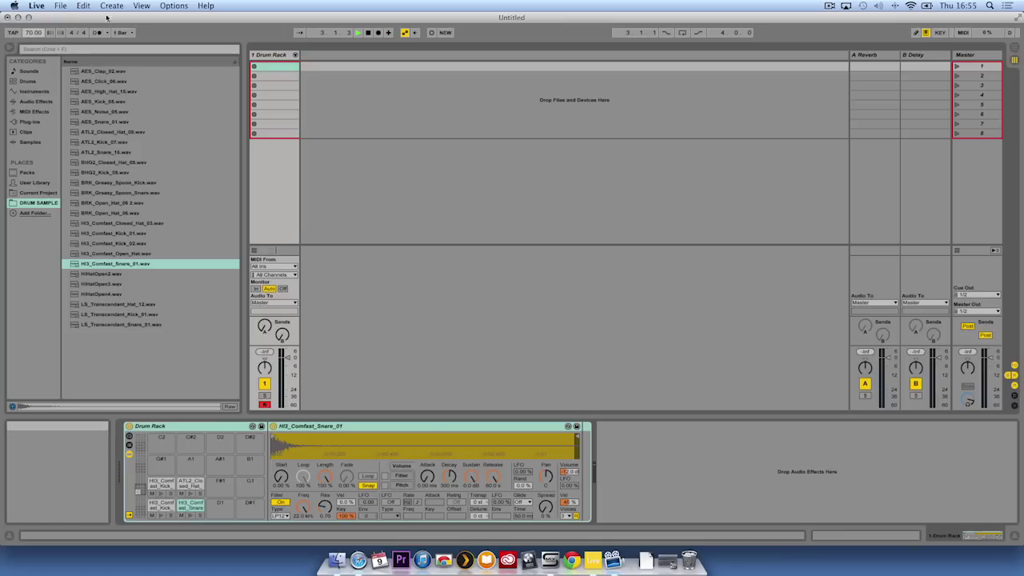
click(85, 7)
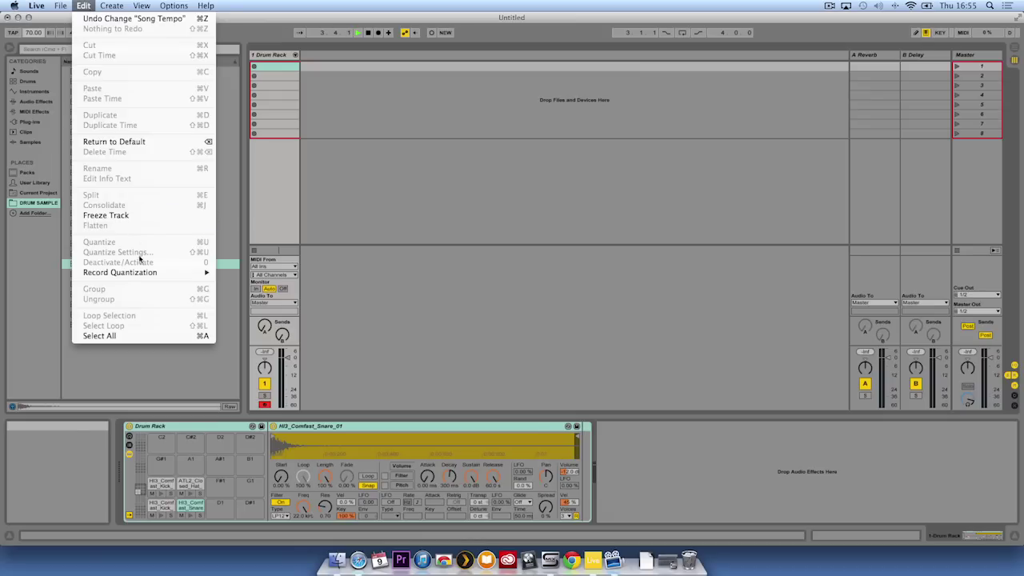
mouse_move(140, 275)
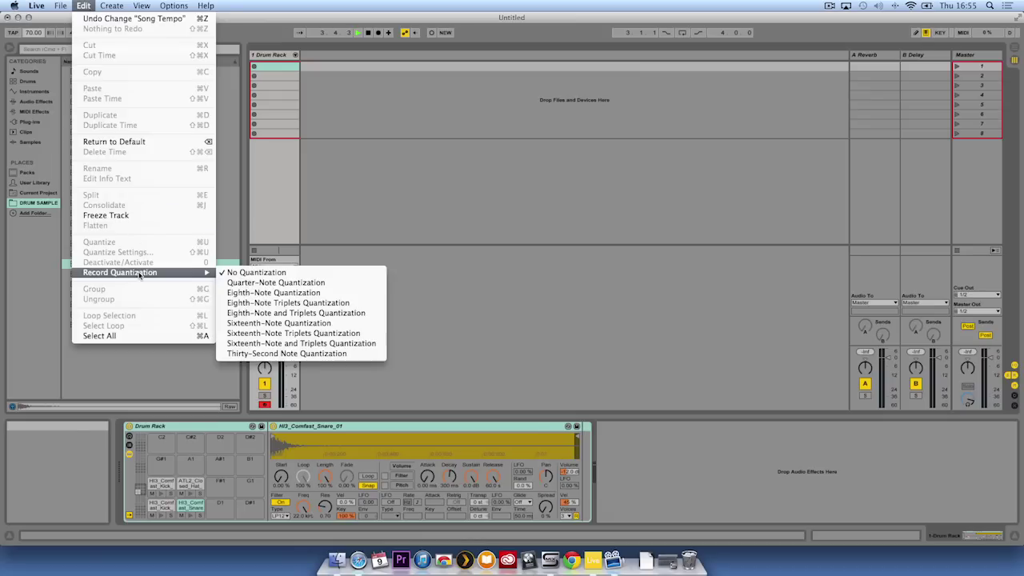
click(291, 325)
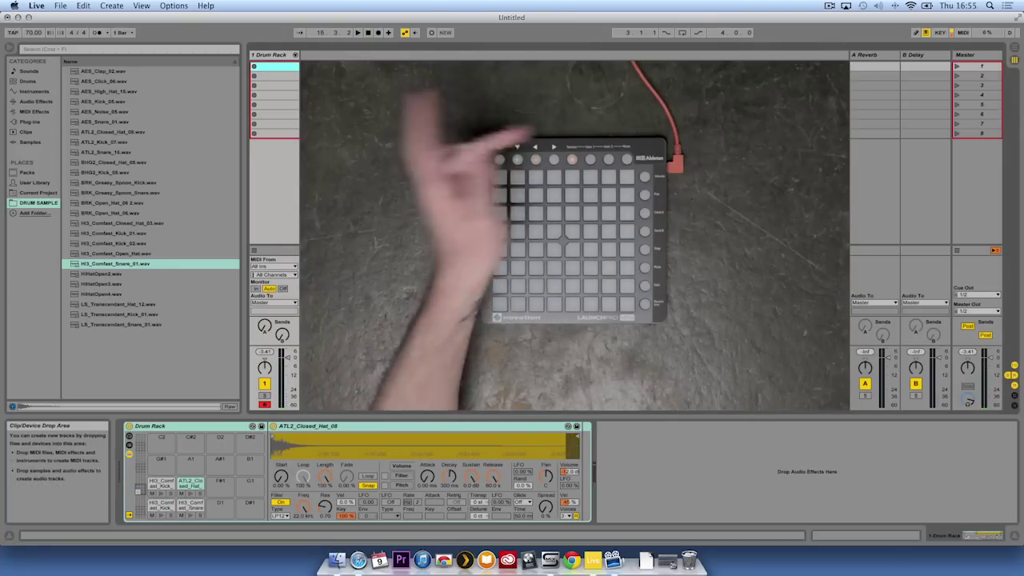
- Switch the metronome on
click(99, 33)
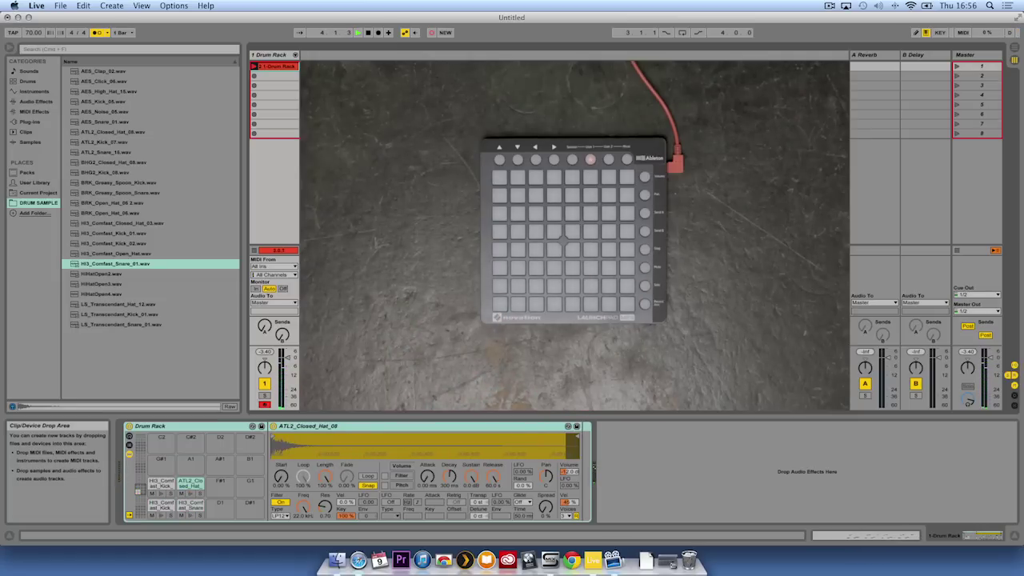
- Move the drum clip's loop start to bar 2 and stop playback
double_click(268, 67)
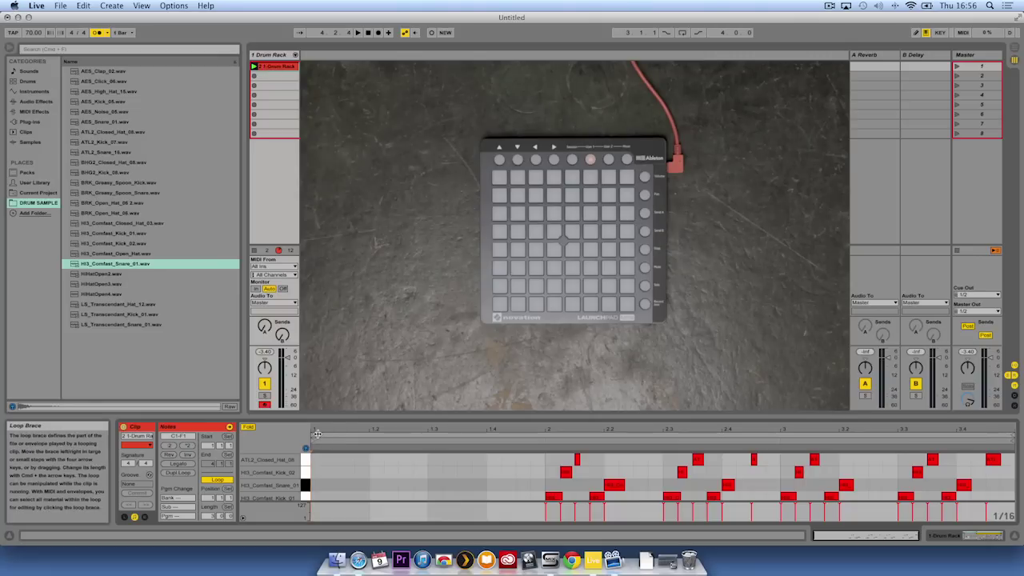
drag(313, 436, 544, 436)
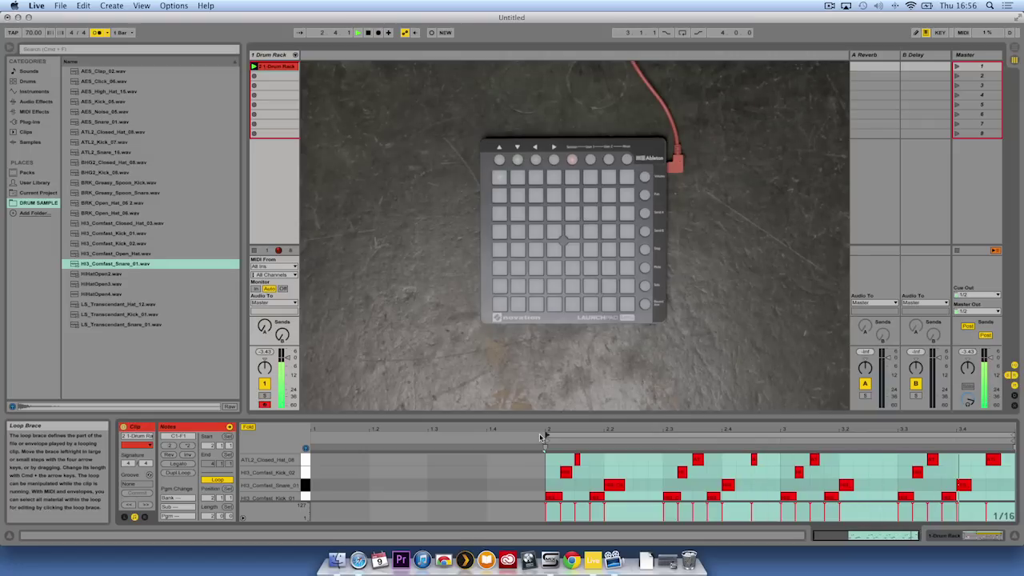
key(space)
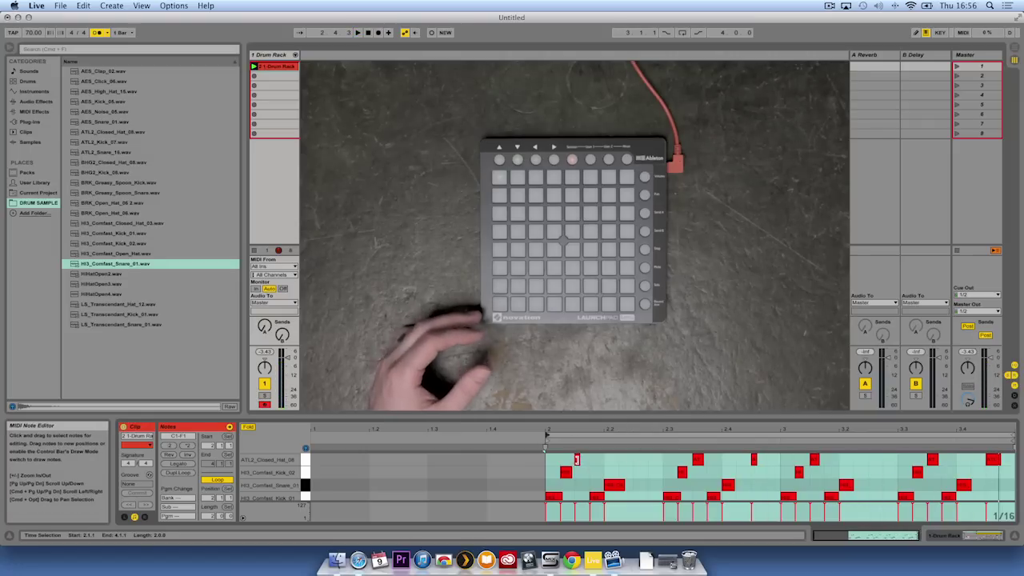
- Copy the bar-2 hat note to 2.2.3
click(578, 459)
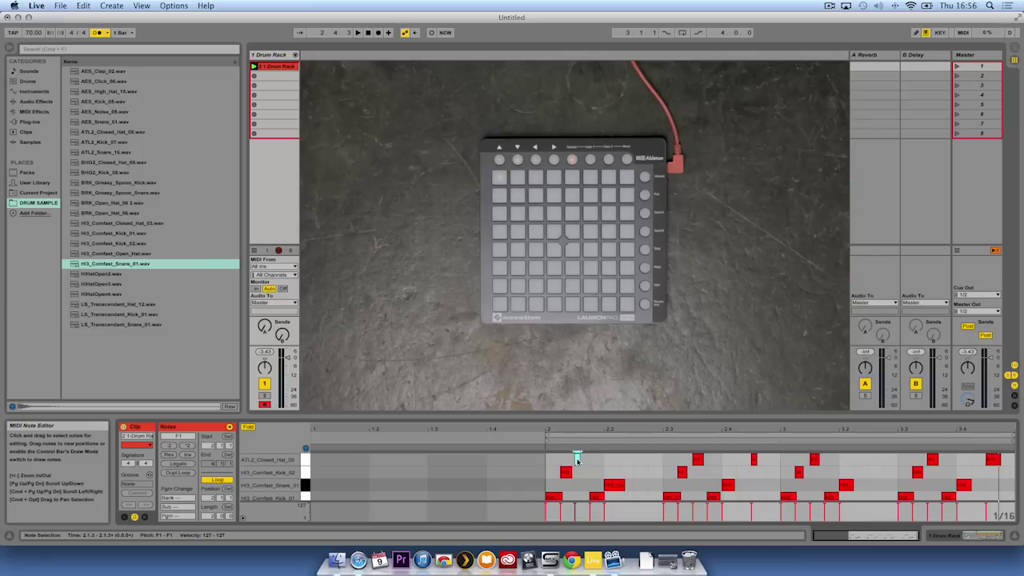
drag(578, 460, 873, 468)
drag(1000, 424, 1017, 451)
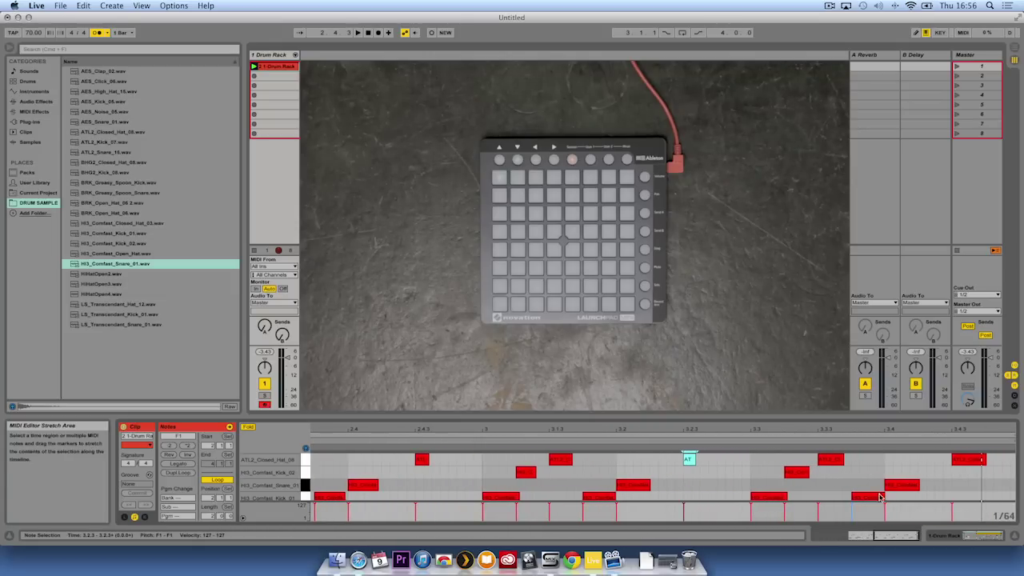
- Shorten the snare note at 3.4 and copy it to 3.4.3
click(907, 486)
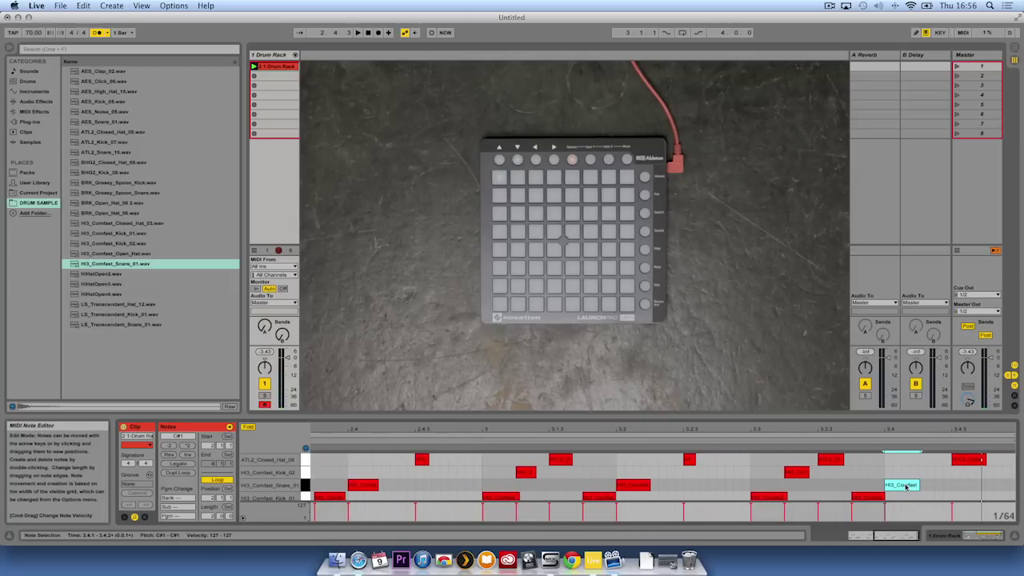
key(shift+Left)
key(shift+Left)
key(shift+Left)
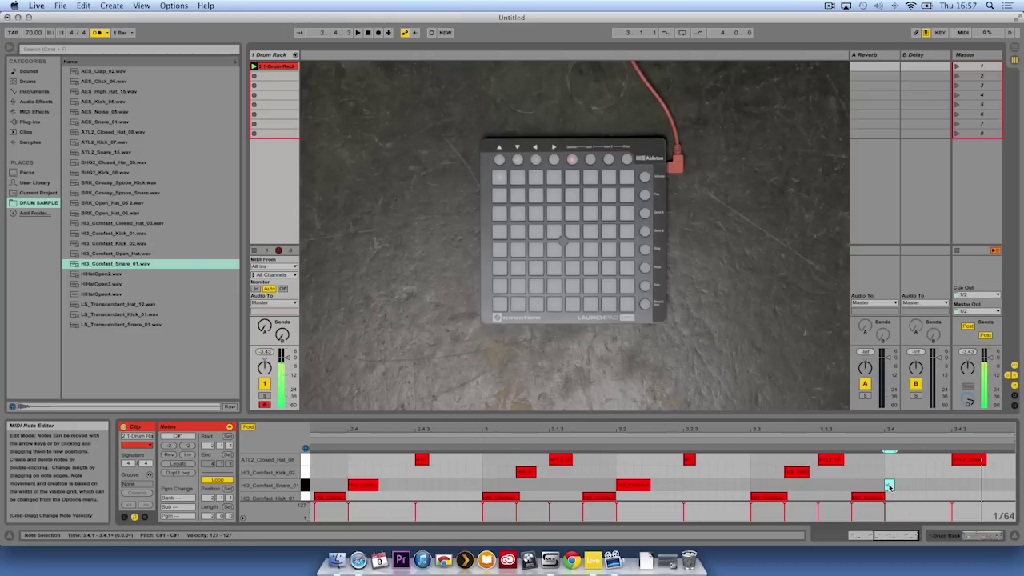
drag(888, 486, 1008, 486)
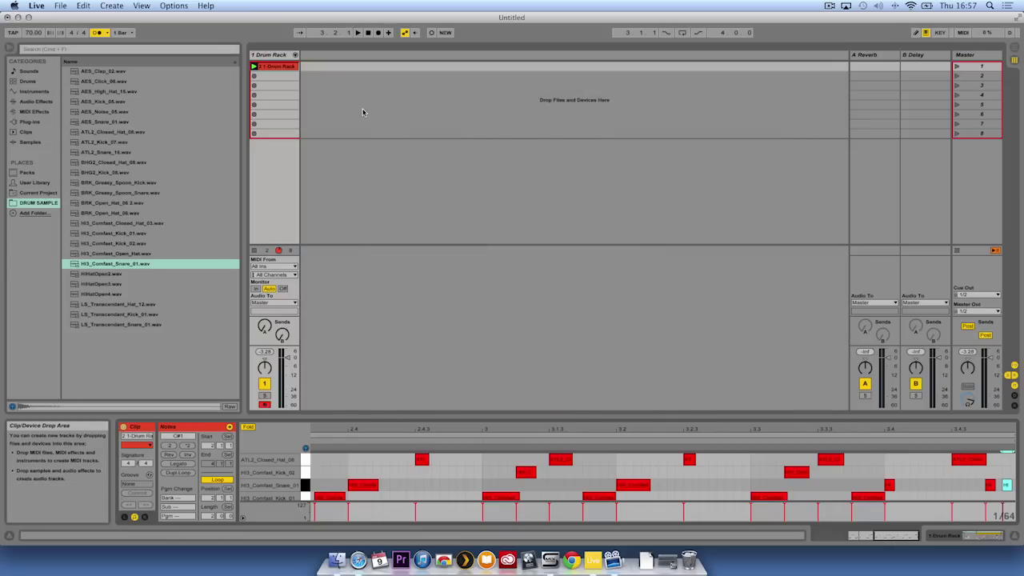
- Audition Instrument Rack pads, add June O Pad as a new MIDI track, and record held pad notes
click(34, 91)
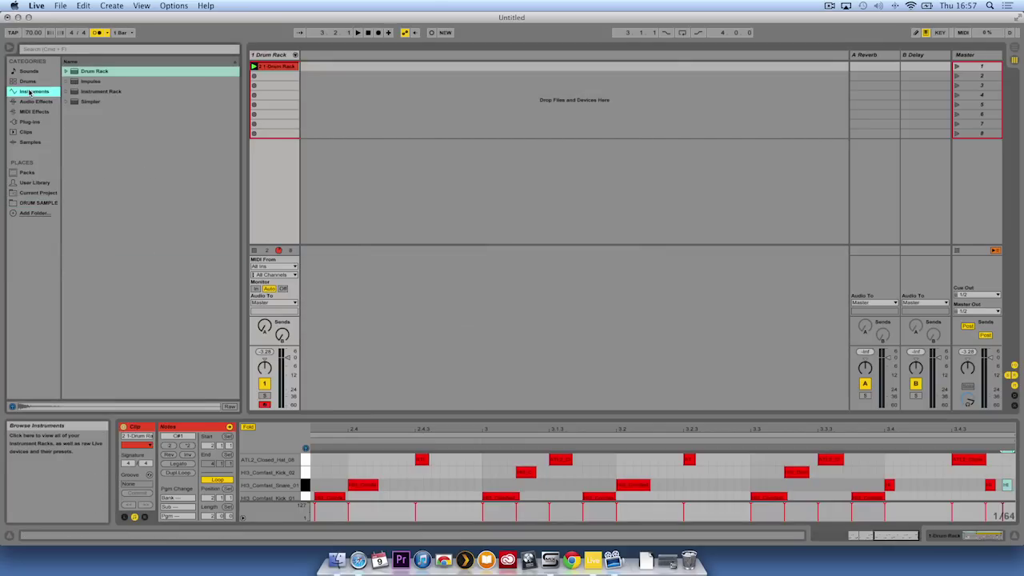
click(68, 91)
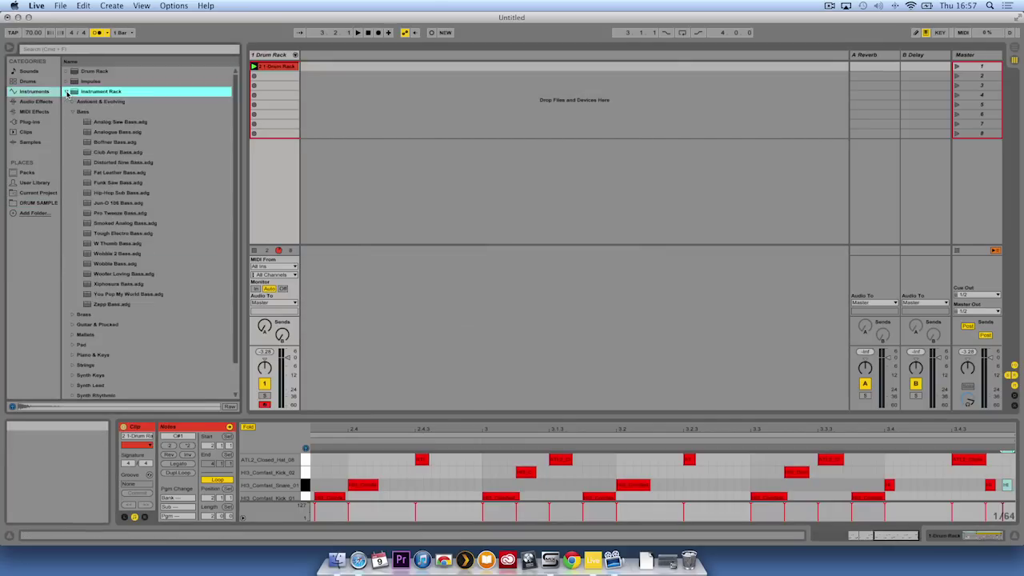
click(118, 234)
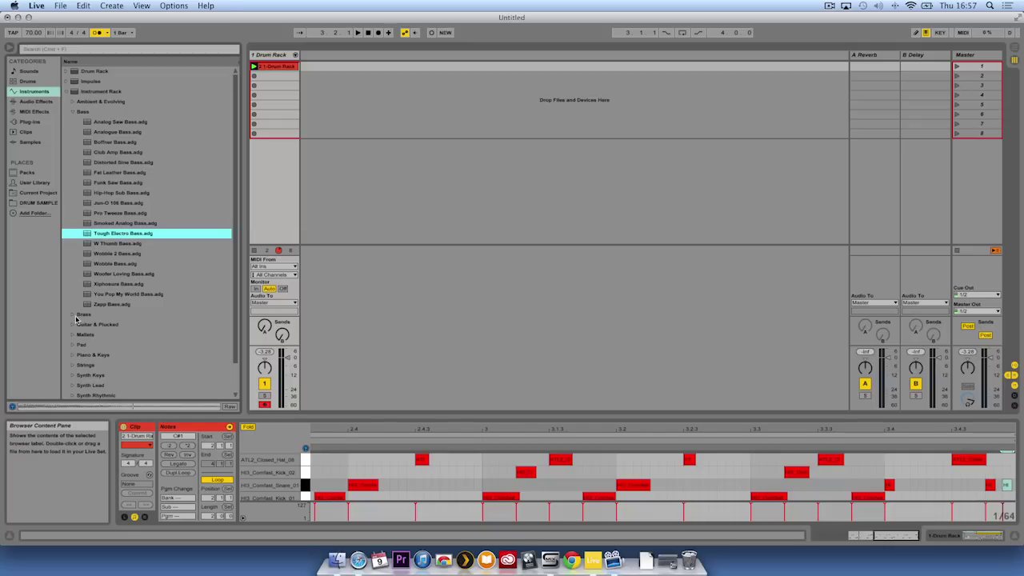
click(77, 345)
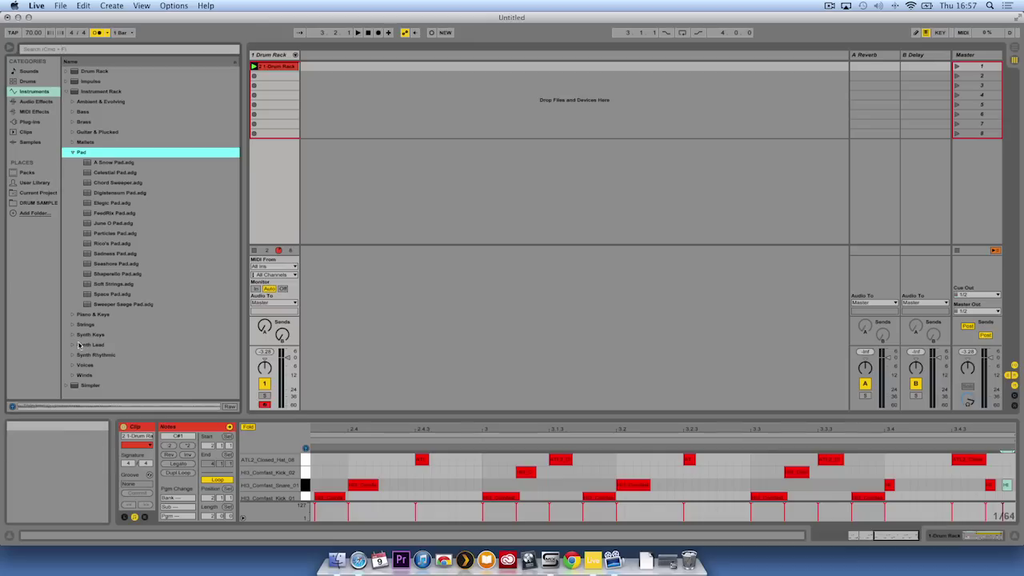
click(101, 173)
click(102, 193)
click(102, 224)
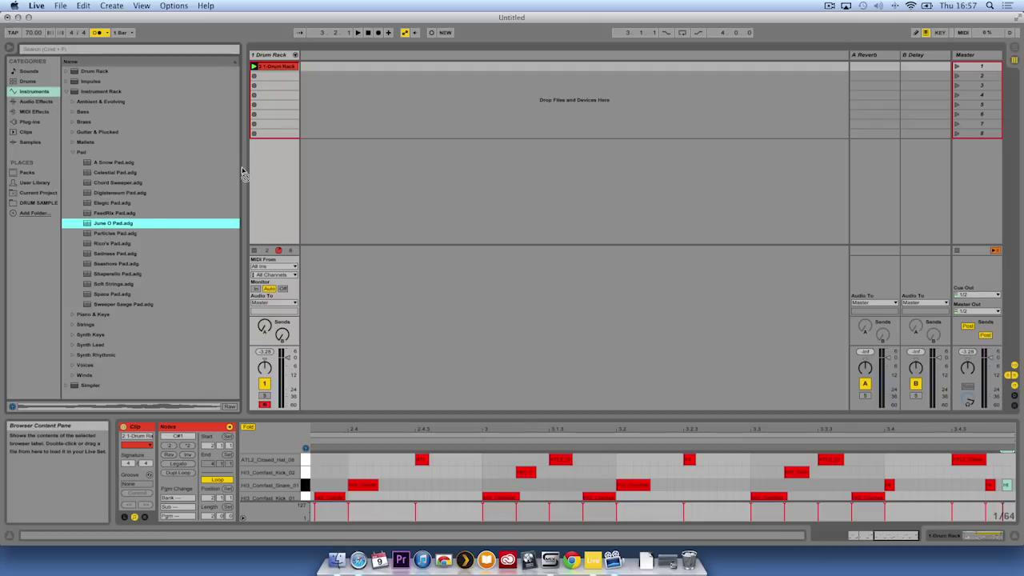
drag(267, 155, 314, 60)
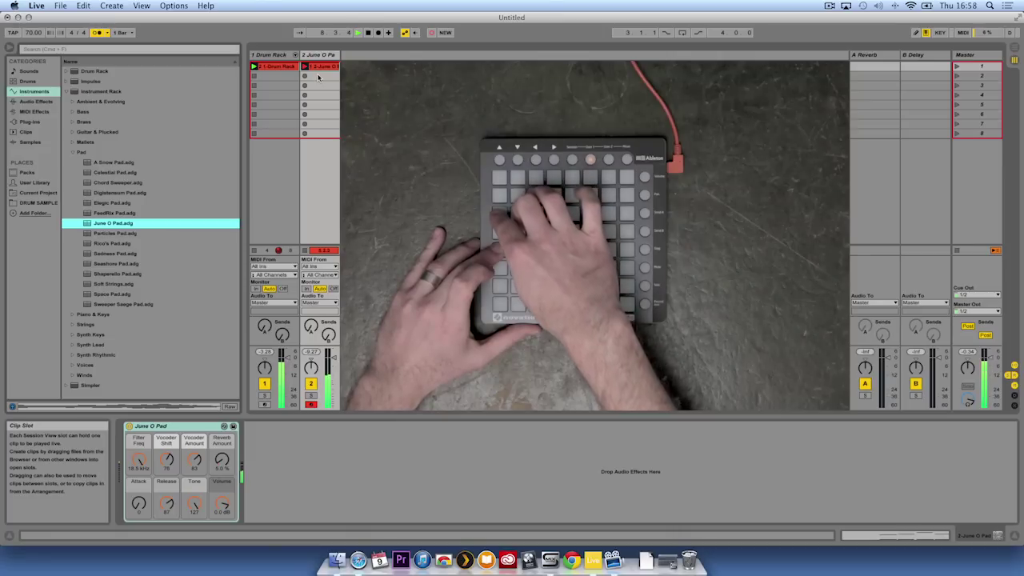
key(space)
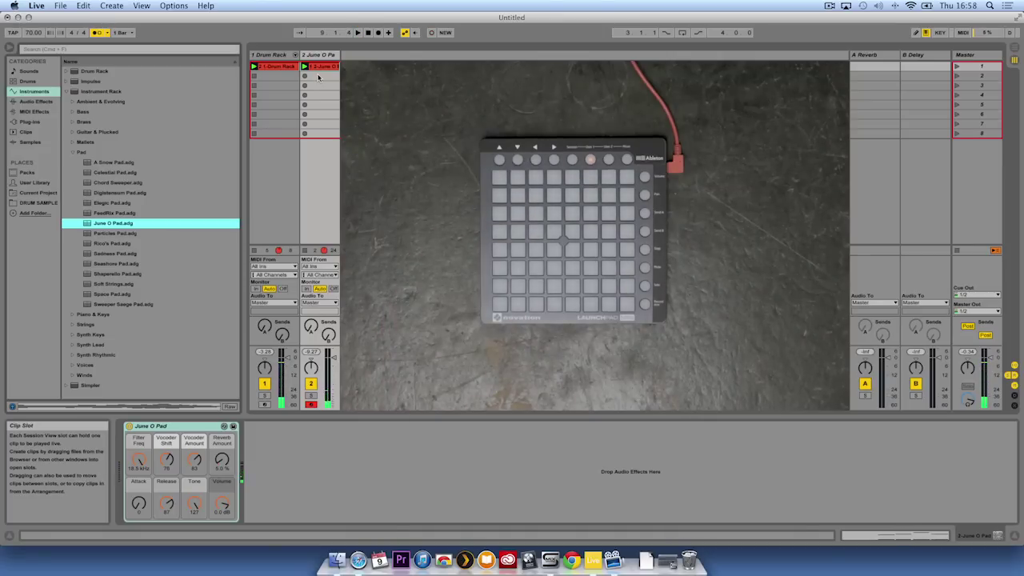
- Move the pad clip's loop start to where its notes begin and turn the metronome off
double_click(323, 67)
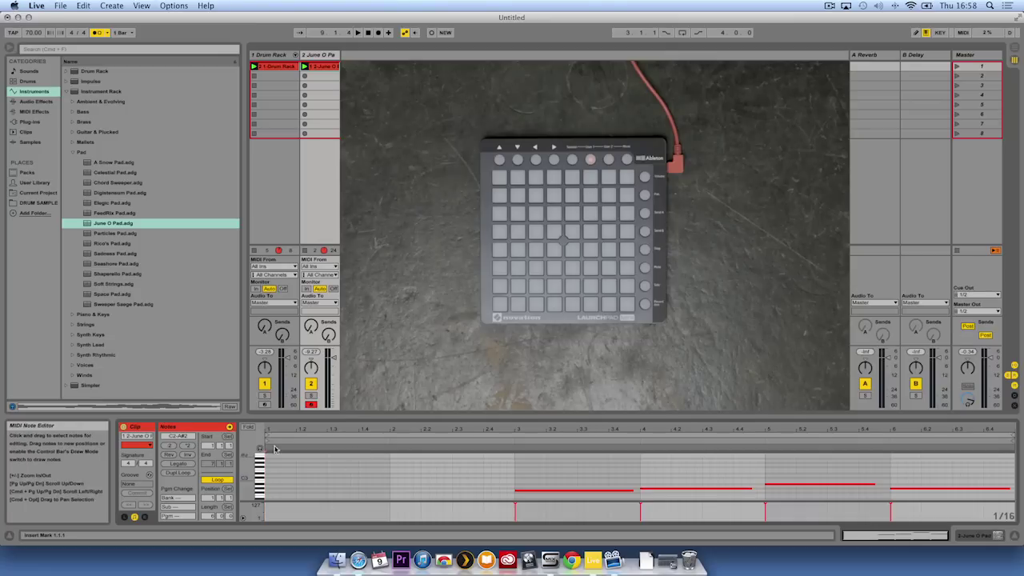
drag(304, 436, 552, 436)
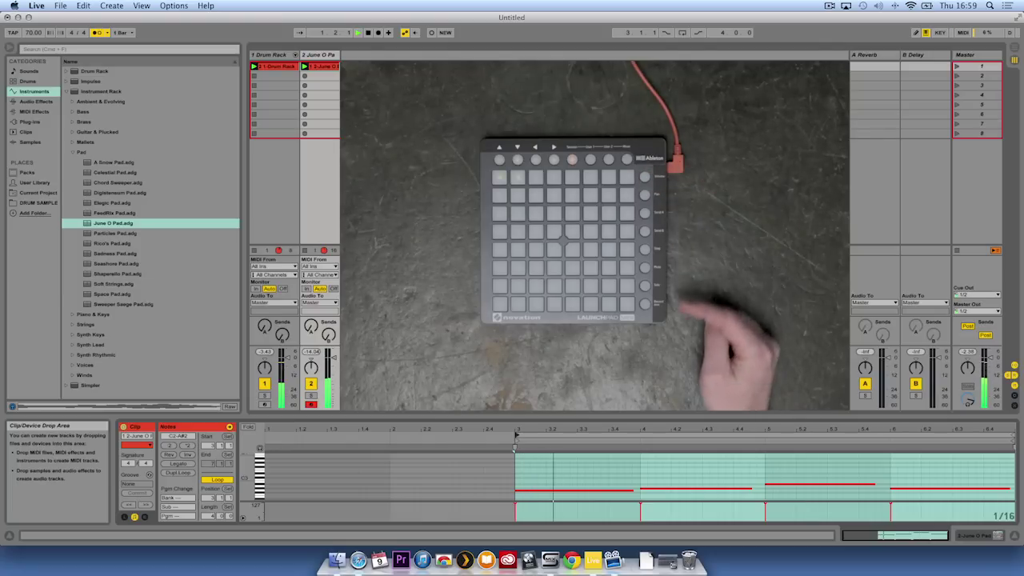
click(96, 32)
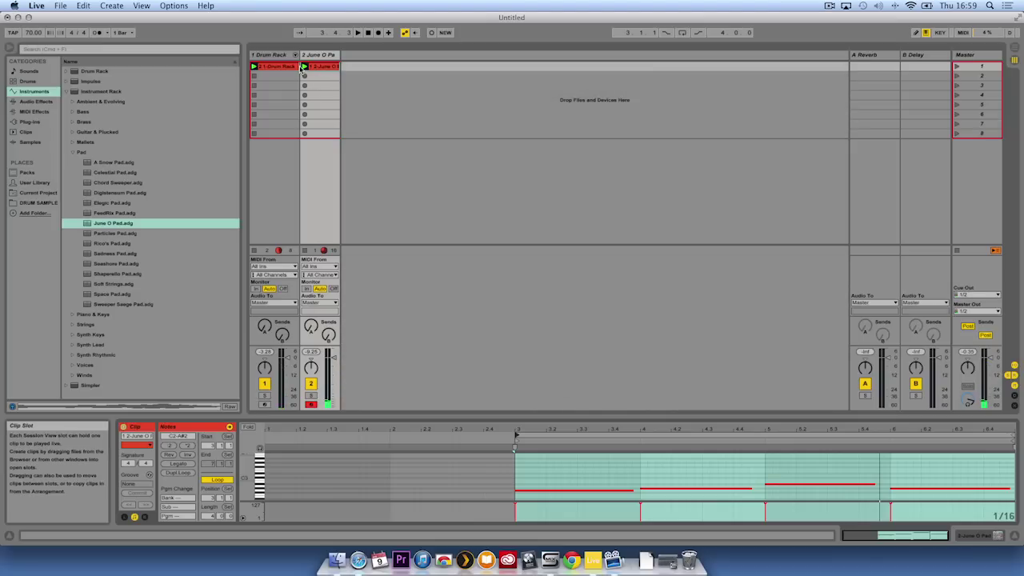
- Unfold the Drum Rack's chains into the mixer and rename the first kick chain KICK
click(270, 55)
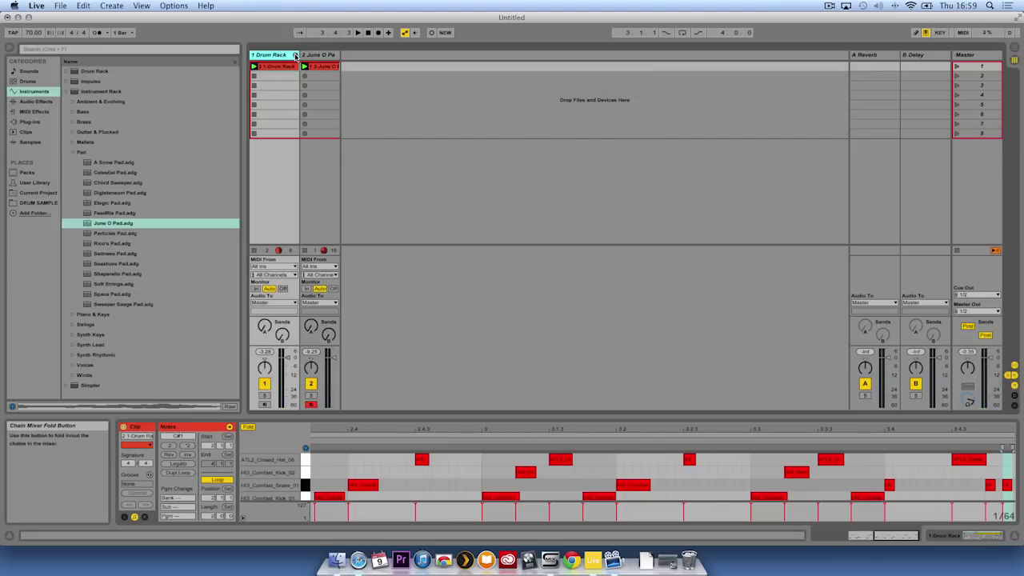
click(296, 55)
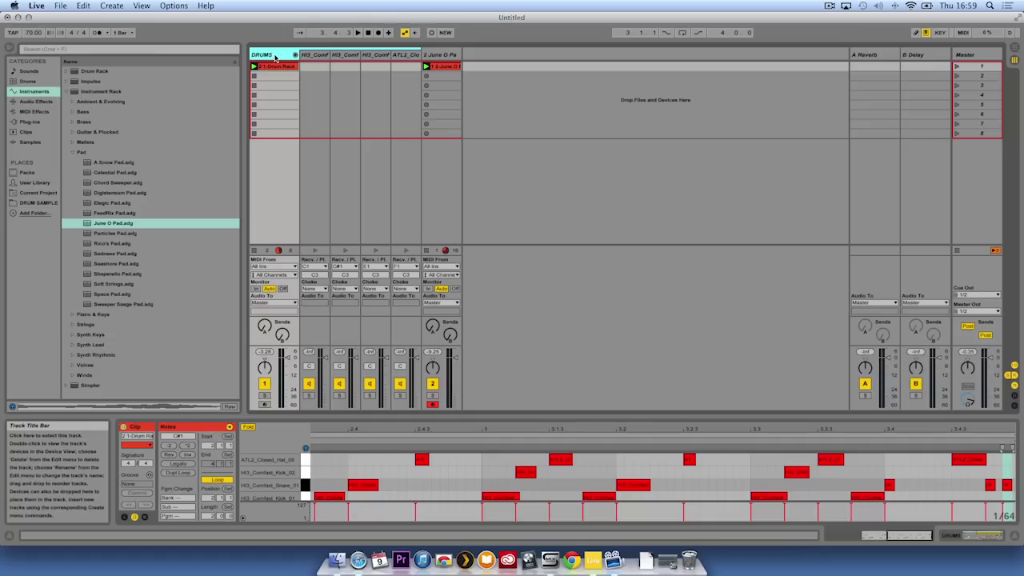
click(316, 55)
key(space)
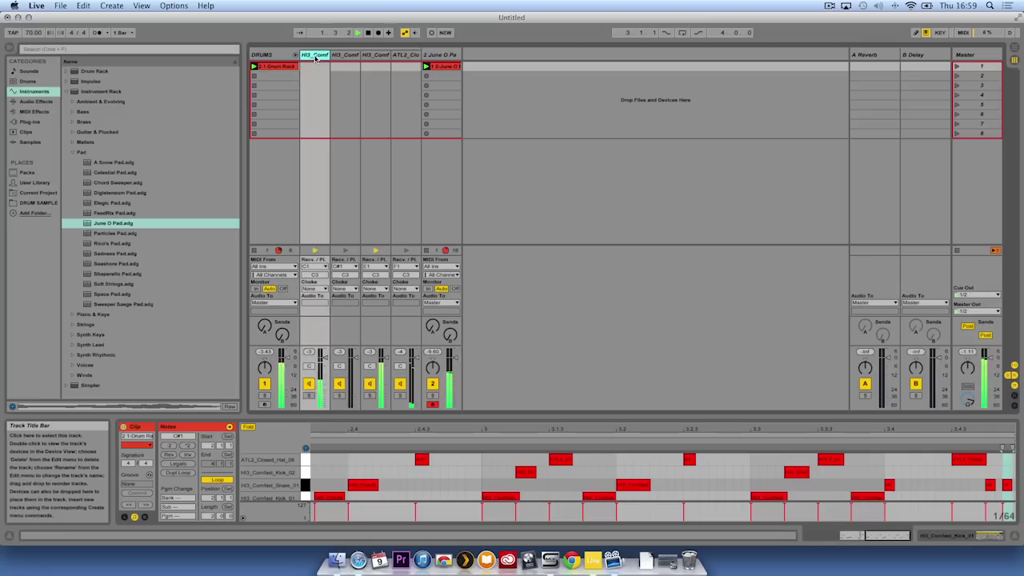
key(super+r)
text(KICK)
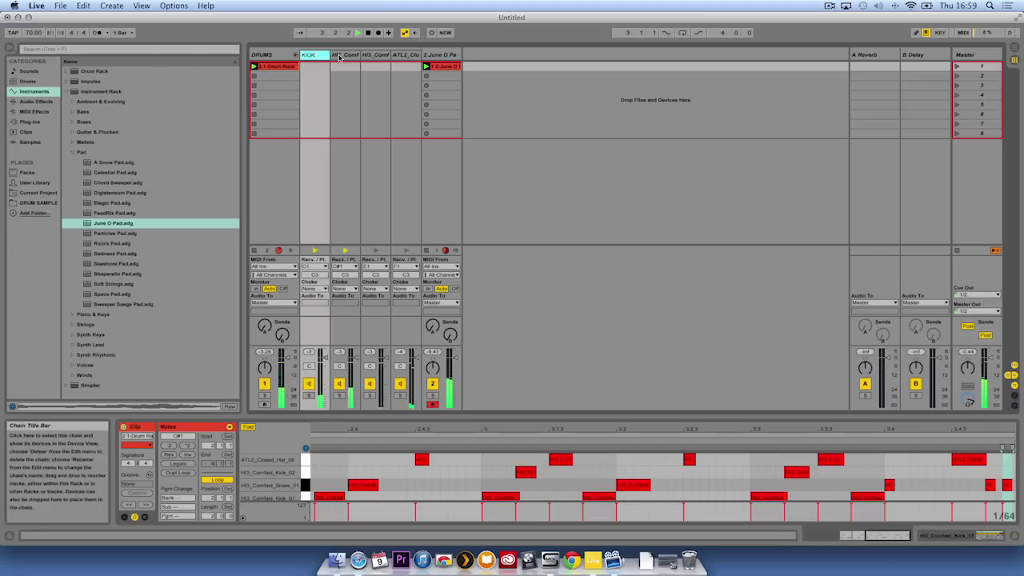
click(339, 55)
- Rename the remaining chains SNARE, KICK2 and HAts
key(super+r)
text(SNARE)
click(373, 56)
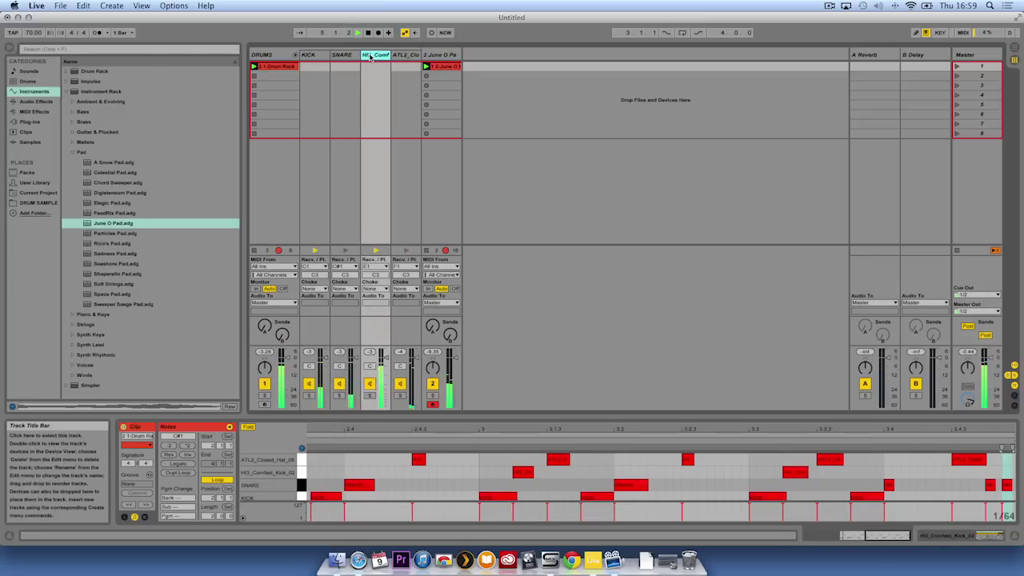
key(super+r)
text(KICK2)
click(403, 55)
key(super+r)
text(HAts)
key(Return)
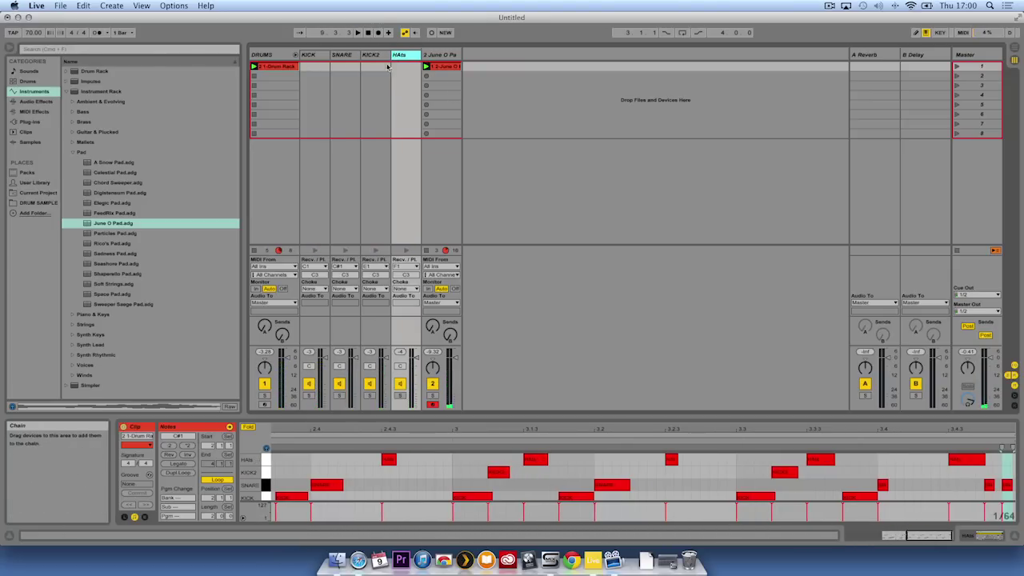
- Add the Drums Room reverb preset to the SNARE chain
click(344, 55)
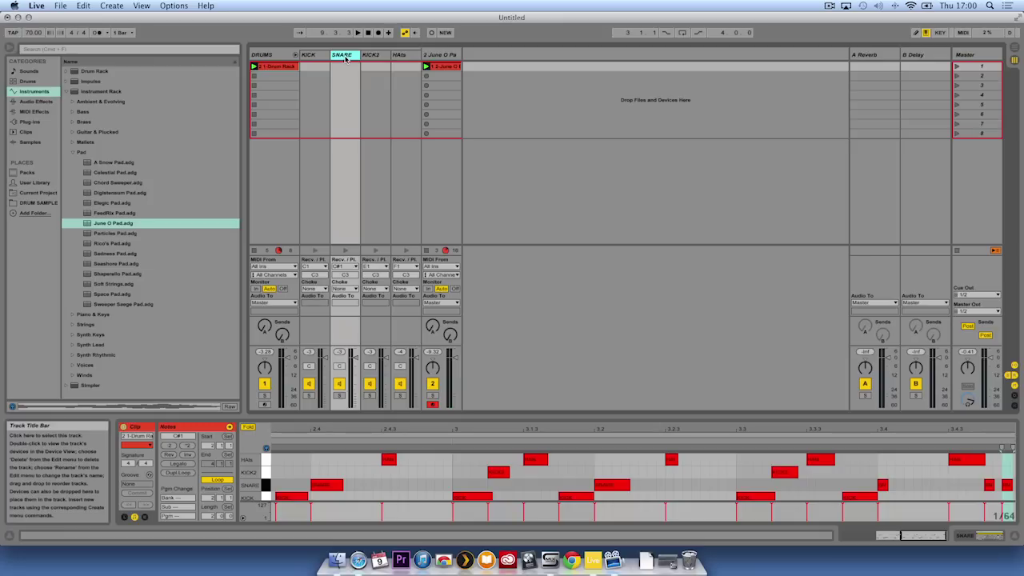
click(36, 102)
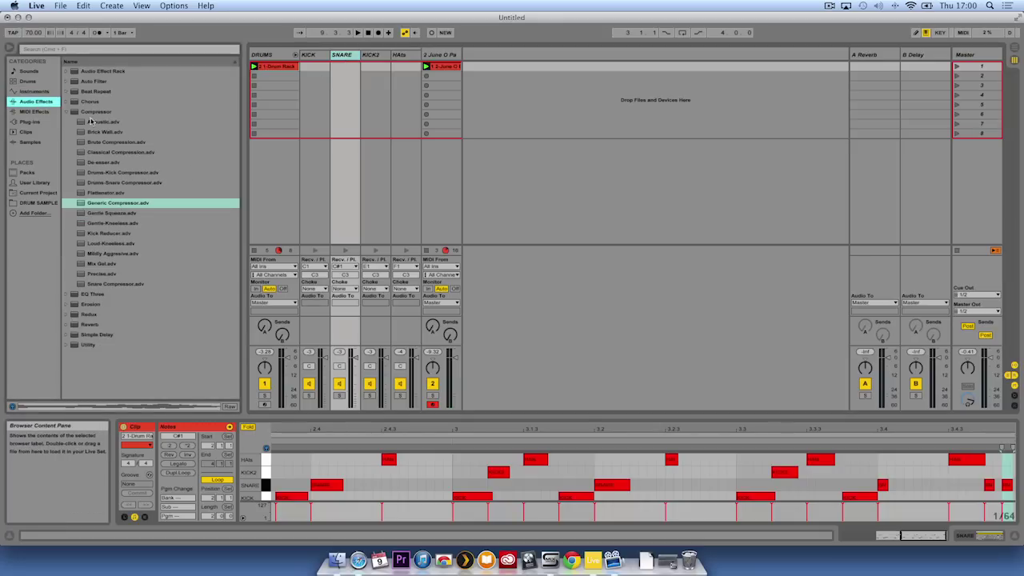
click(67, 112)
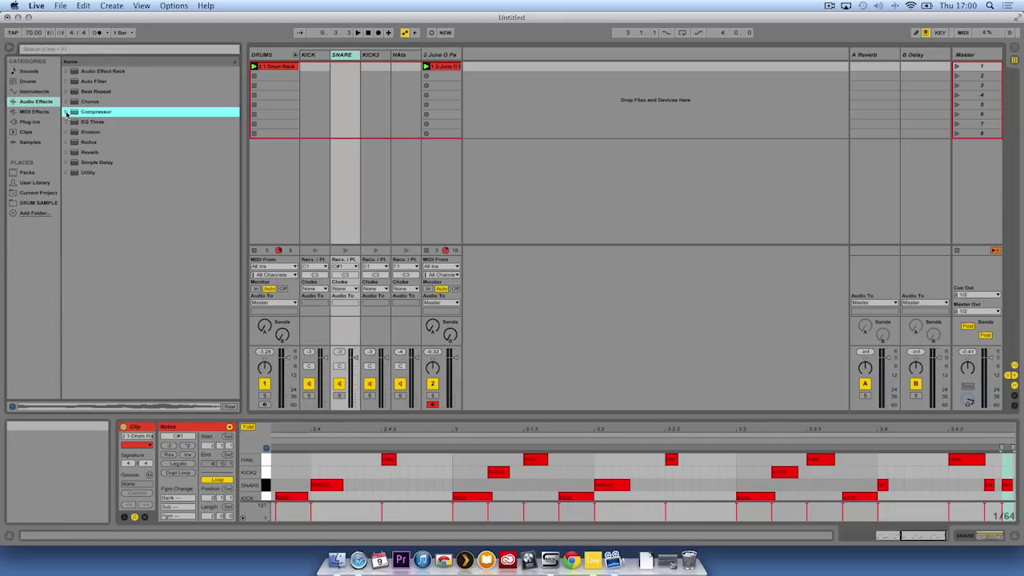
click(67, 153)
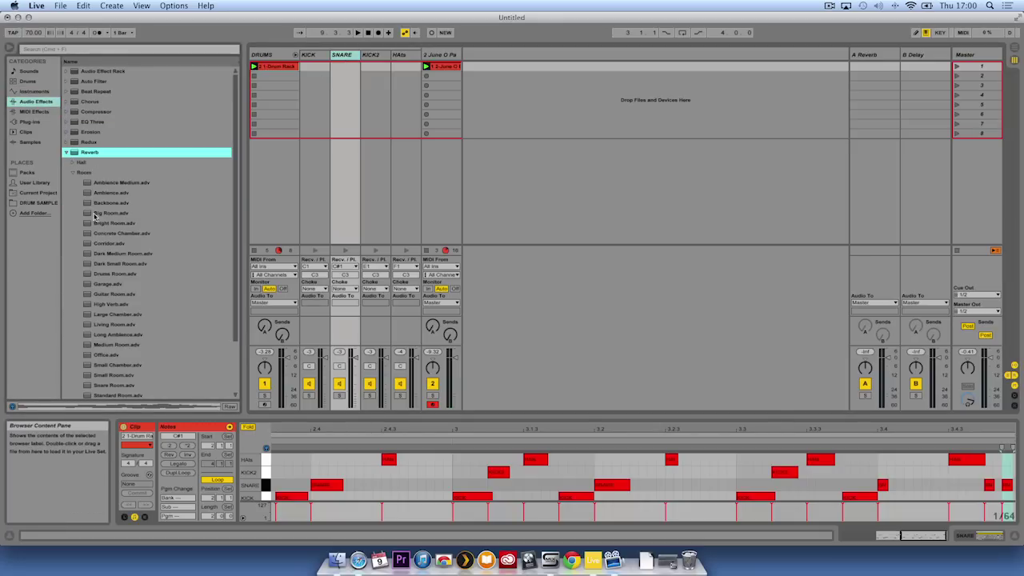
click(80, 172)
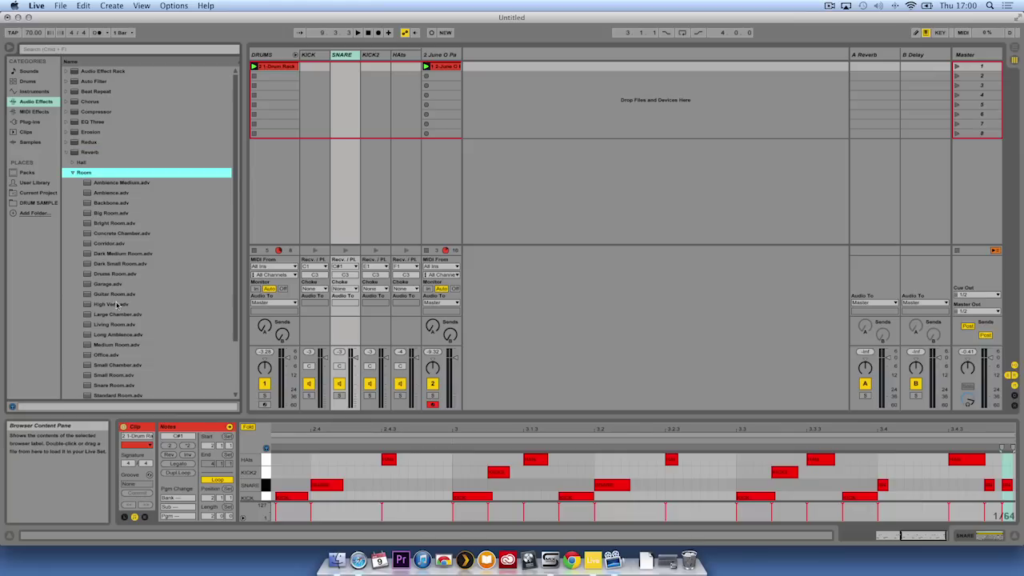
click(109, 275)
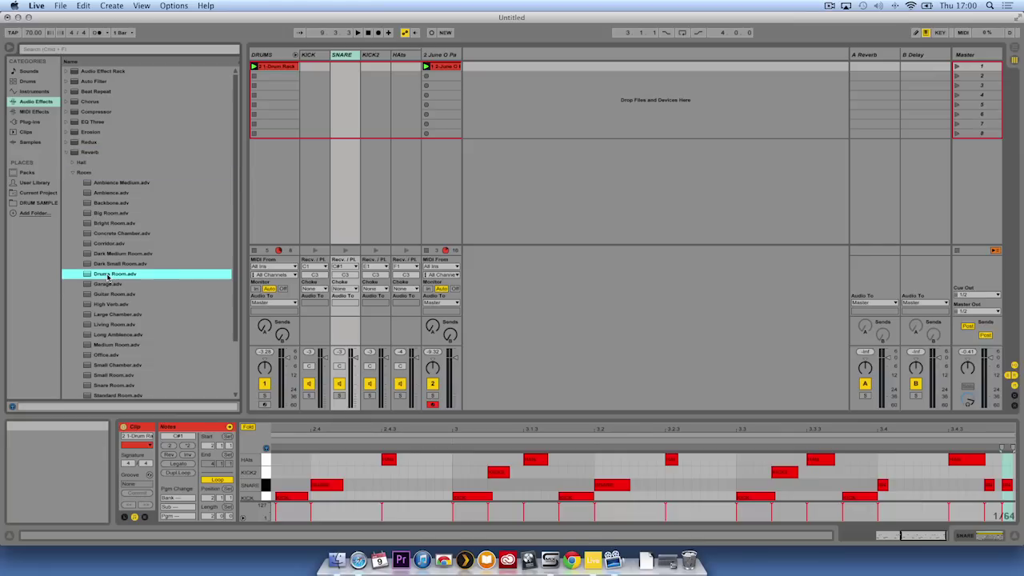
click(350, 65)
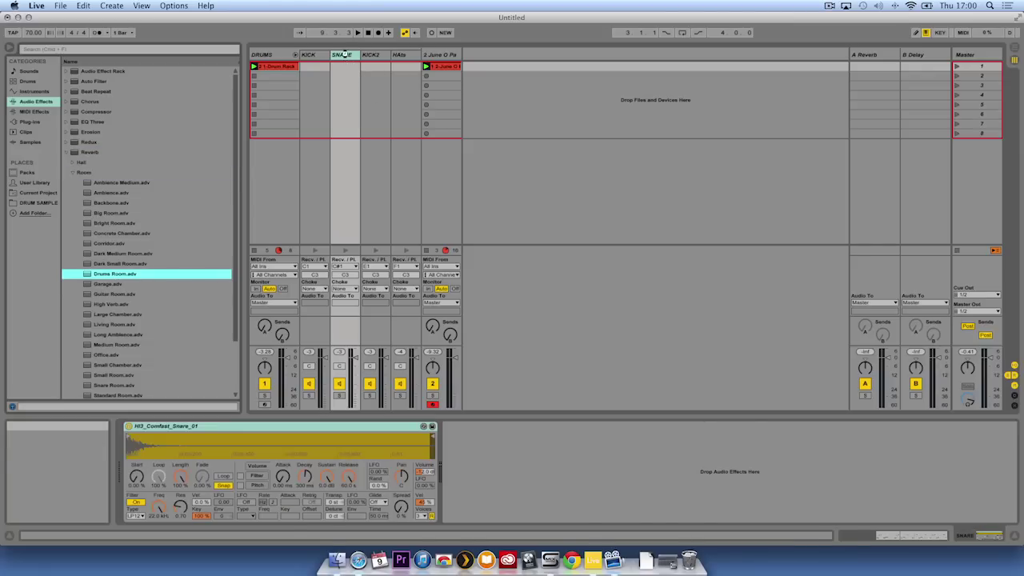
click(344, 53)
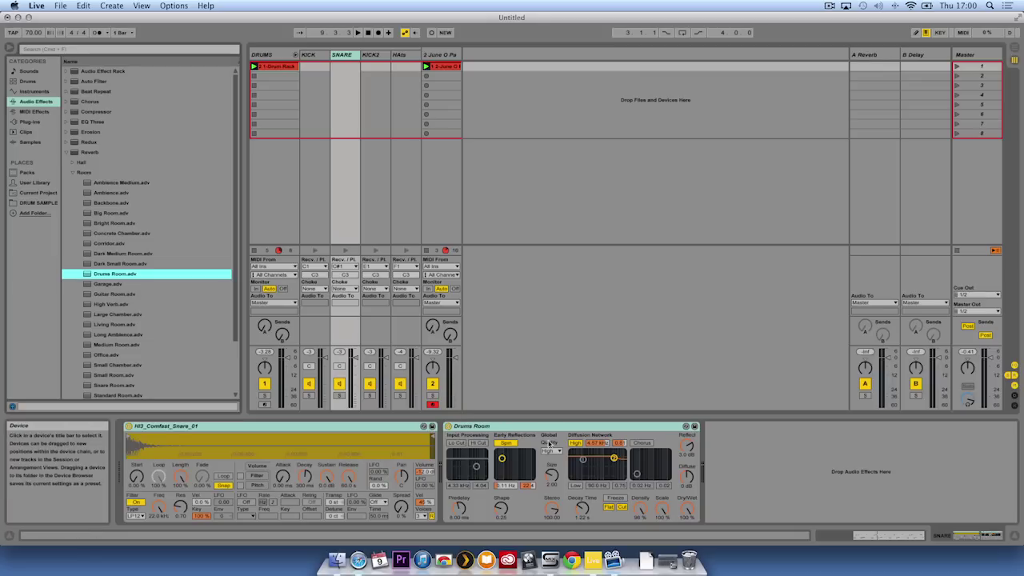
- During playback, set the reverb's Dry/Wet to about 15 % and raise its Size
click(542, 428)
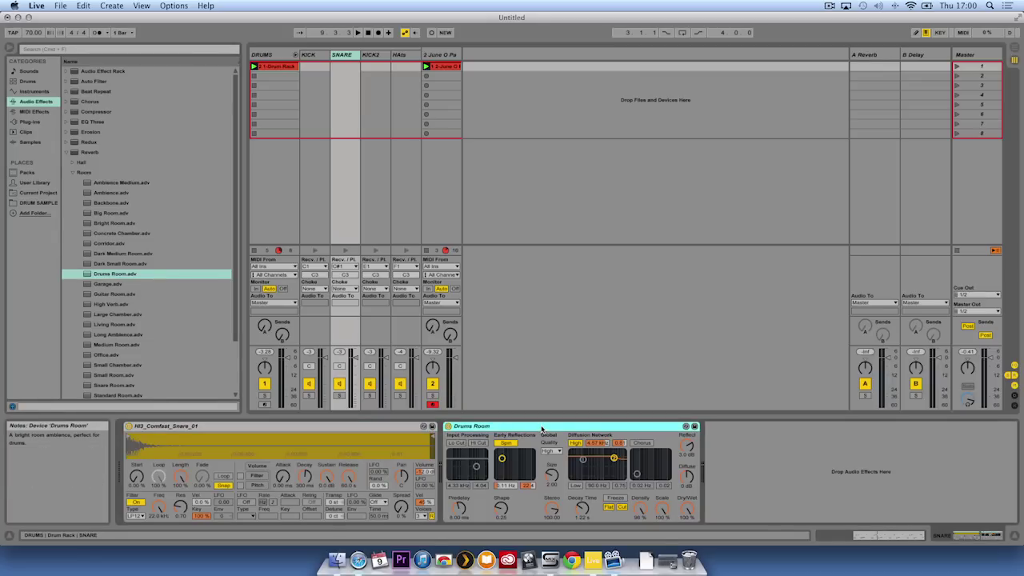
key(space)
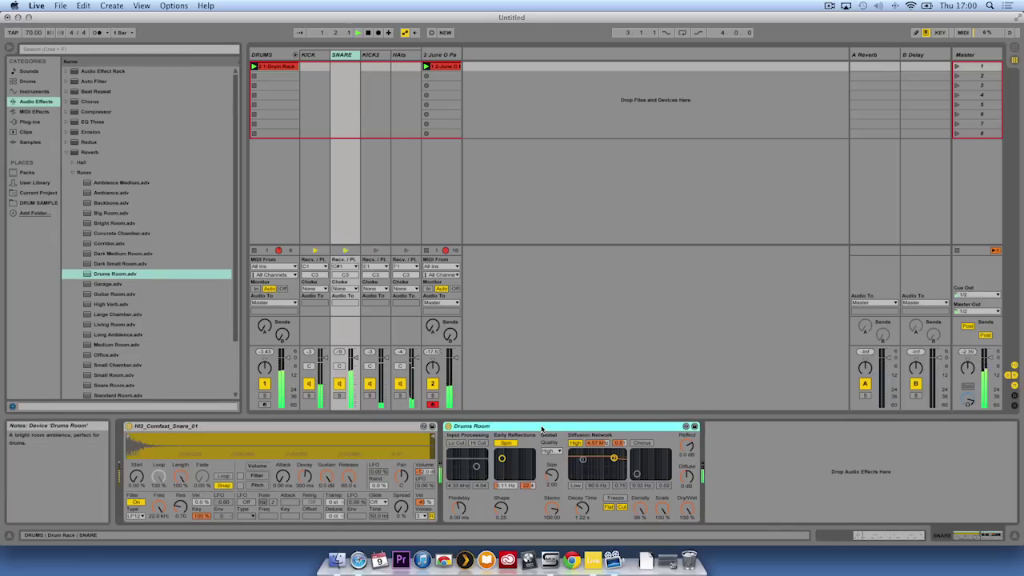
drag(686, 509, 687, 543)
drag(551, 474, 582, 507)
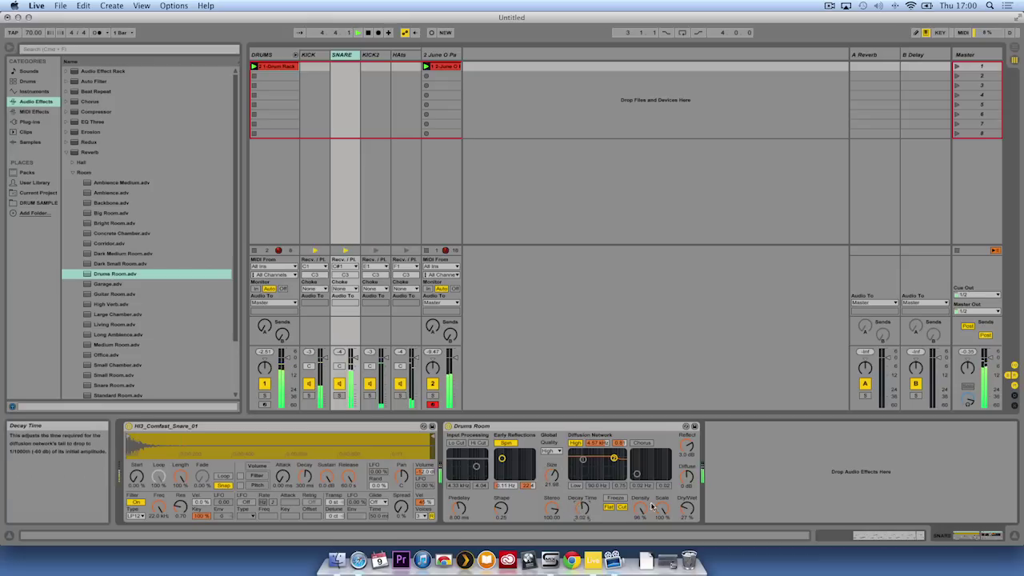
drag(687, 508, 686, 516)
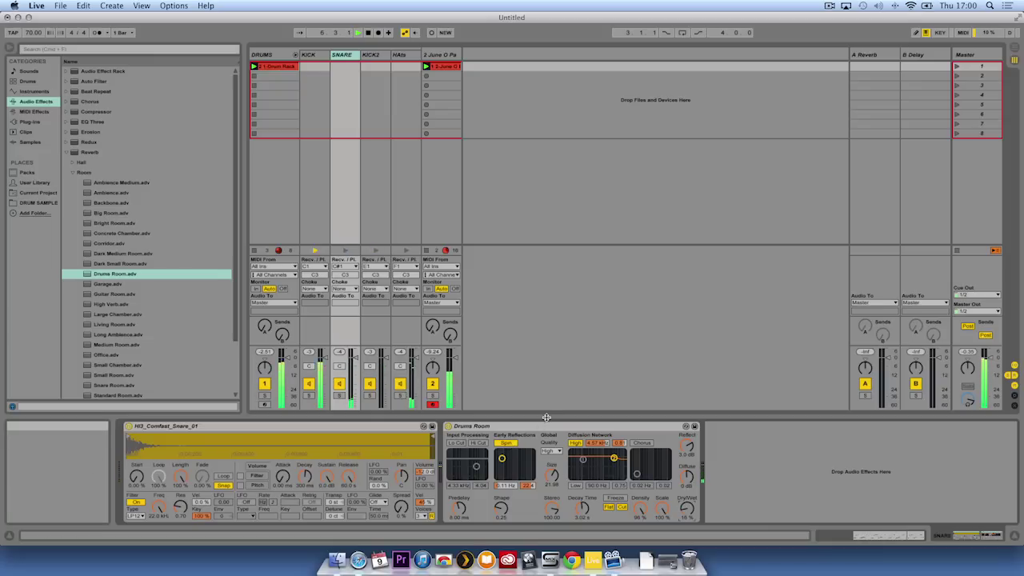
click(548, 429)
key(8)
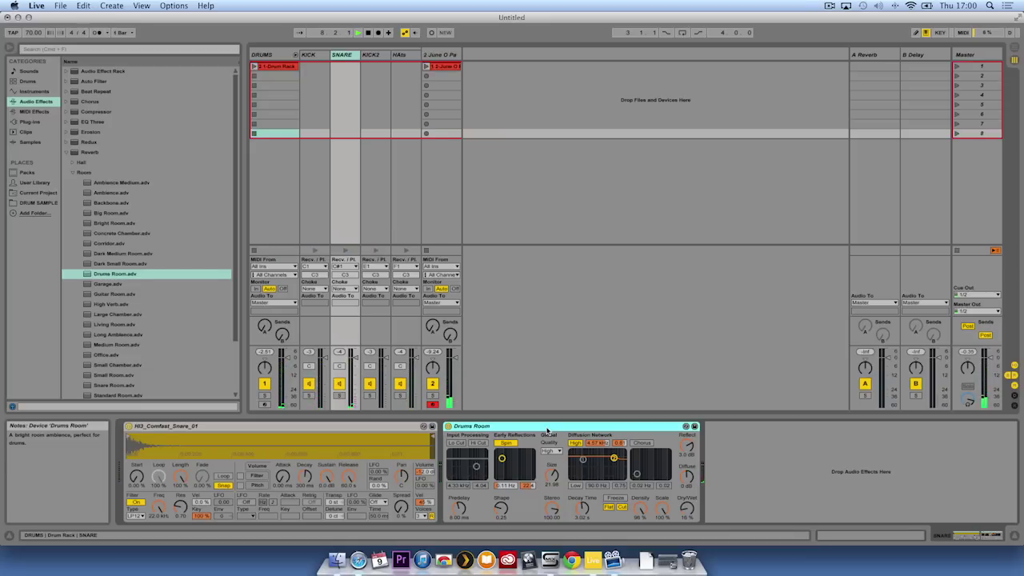
- Fold the DRUMS group and add a Generic Compressor after June O Pad on the pad track
click(294, 55)
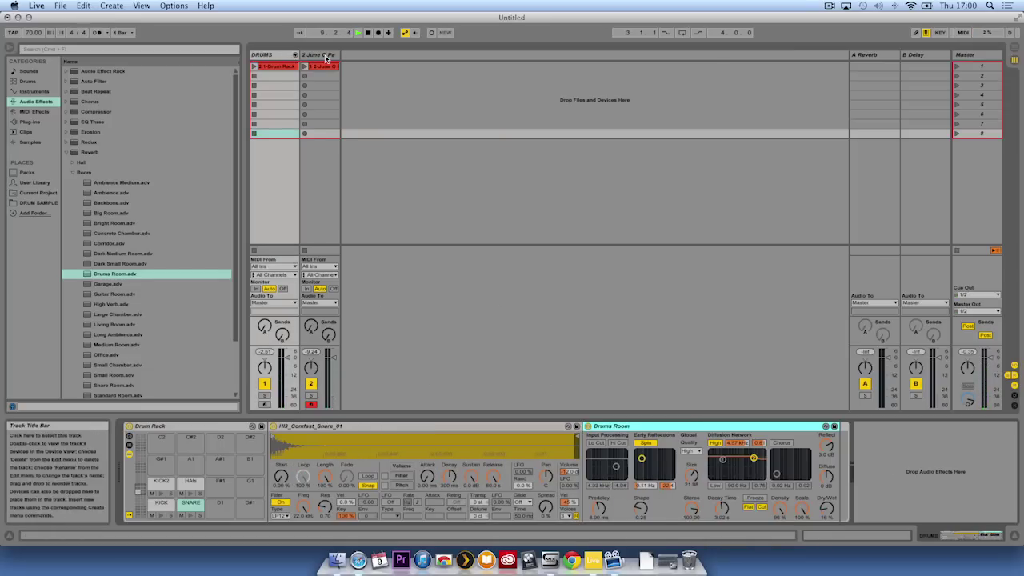
click(325, 55)
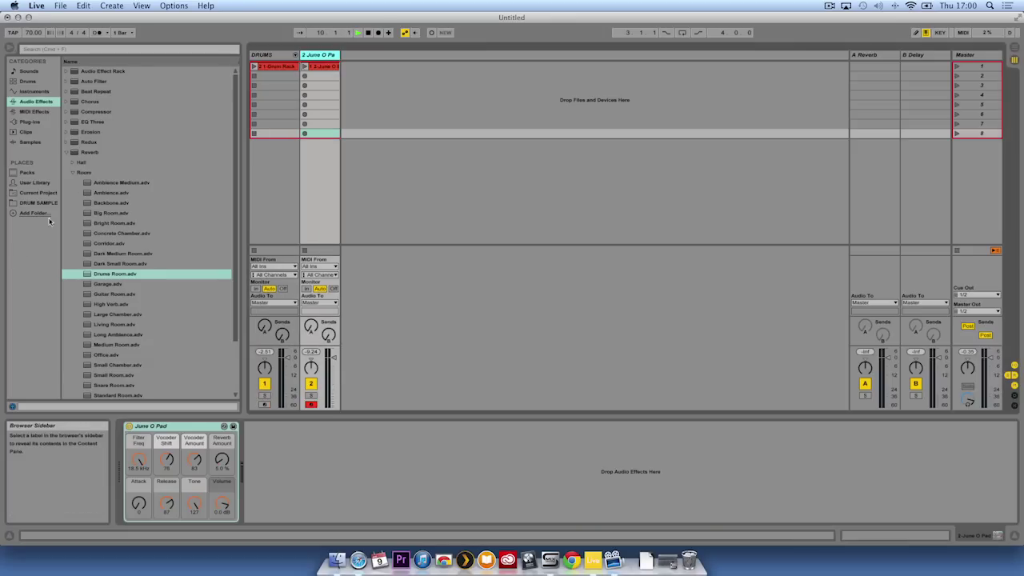
click(67, 153)
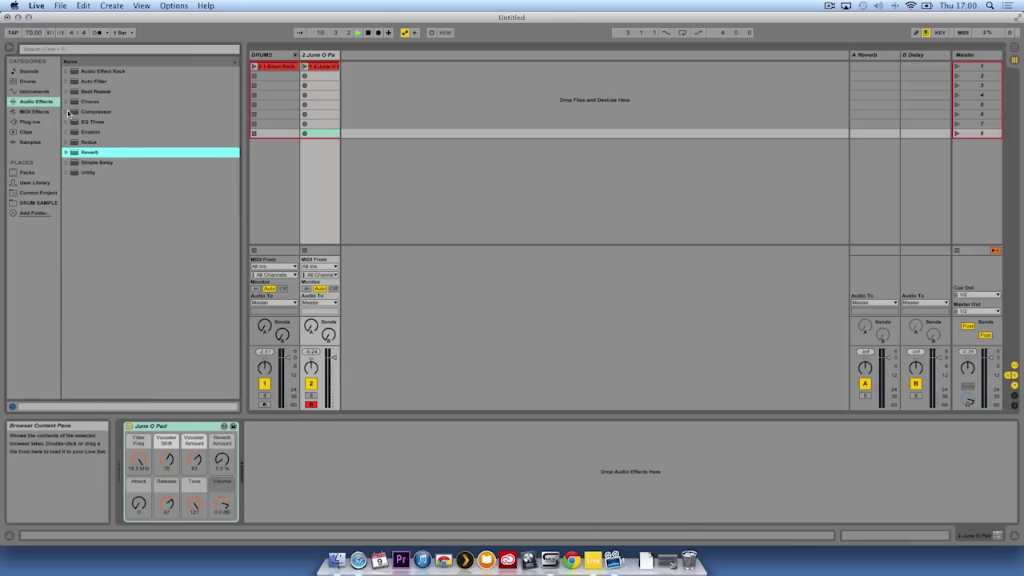
click(67, 112)
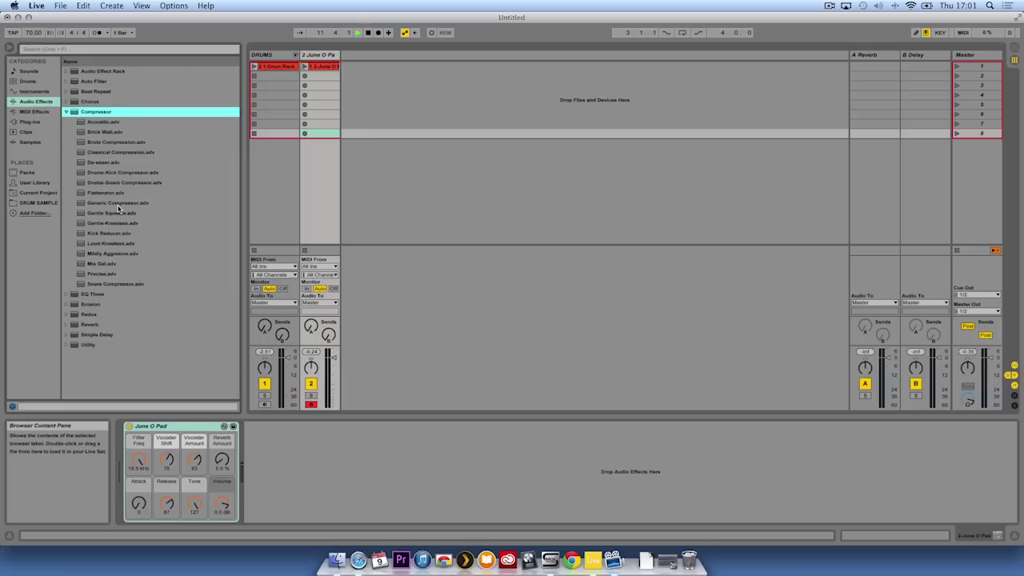
drag(108, 201, 305, 100)
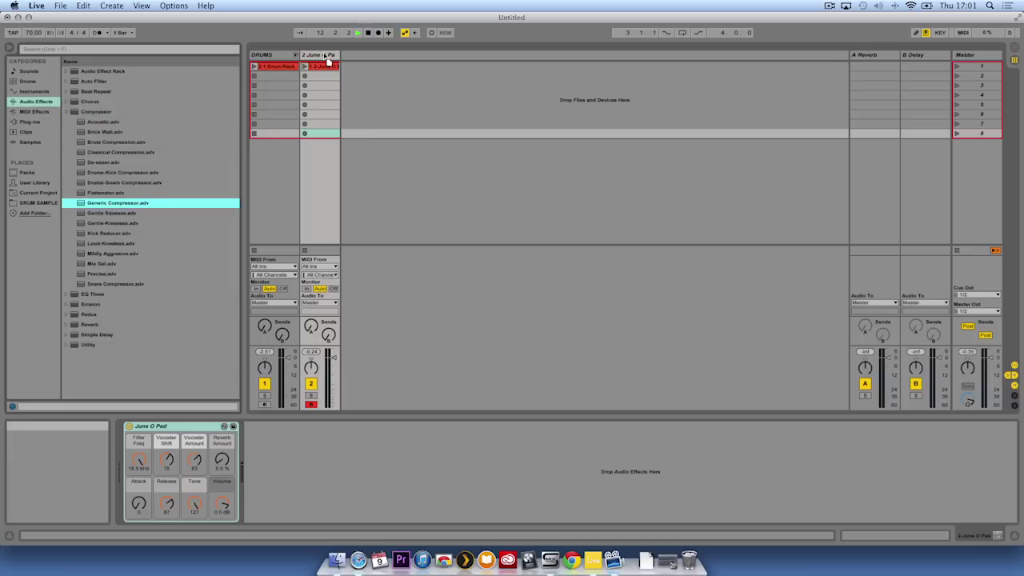
drag(325, 58, 324, 56)
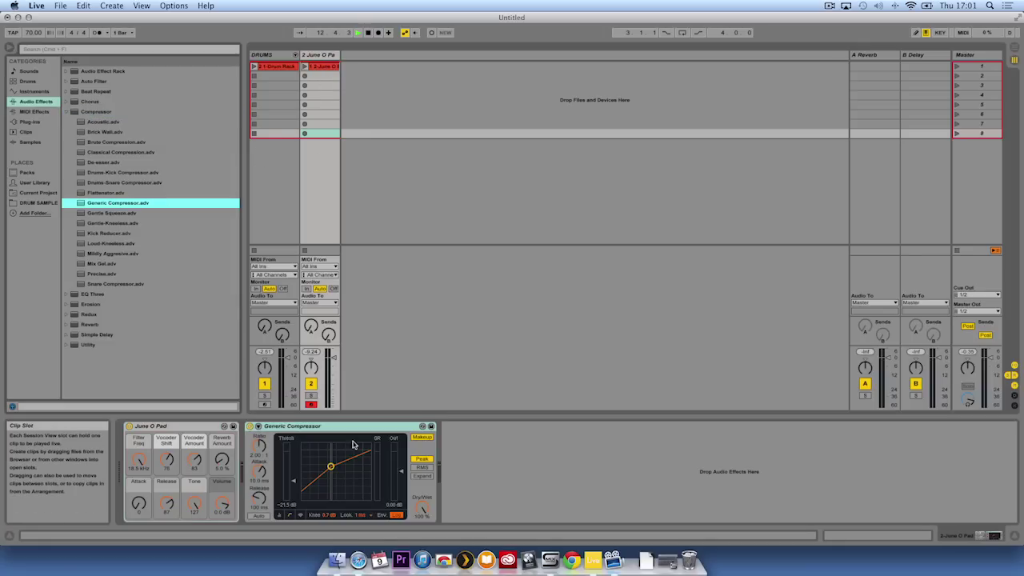
- Enable the compressor's sidechain with DRUMS at Pre FX as the source
click(258, 427)
click(271, 439)
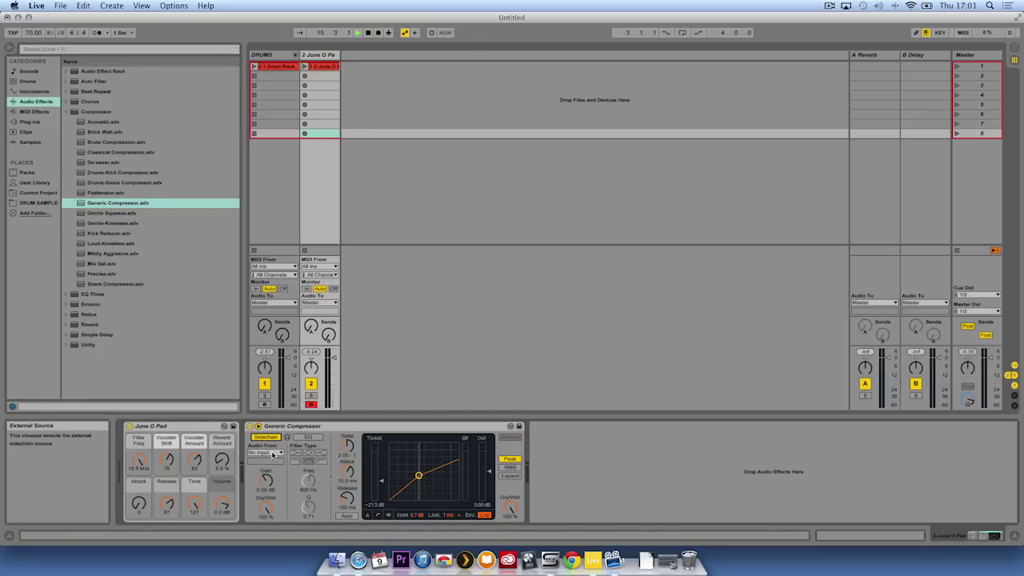
click(273, 454)
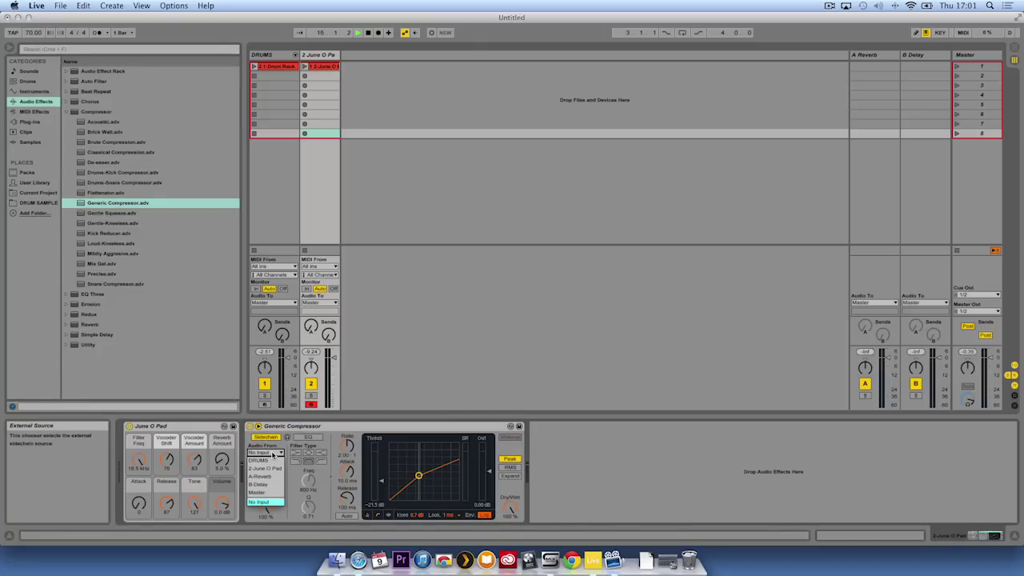
click(264, 461)
click(275, 463)
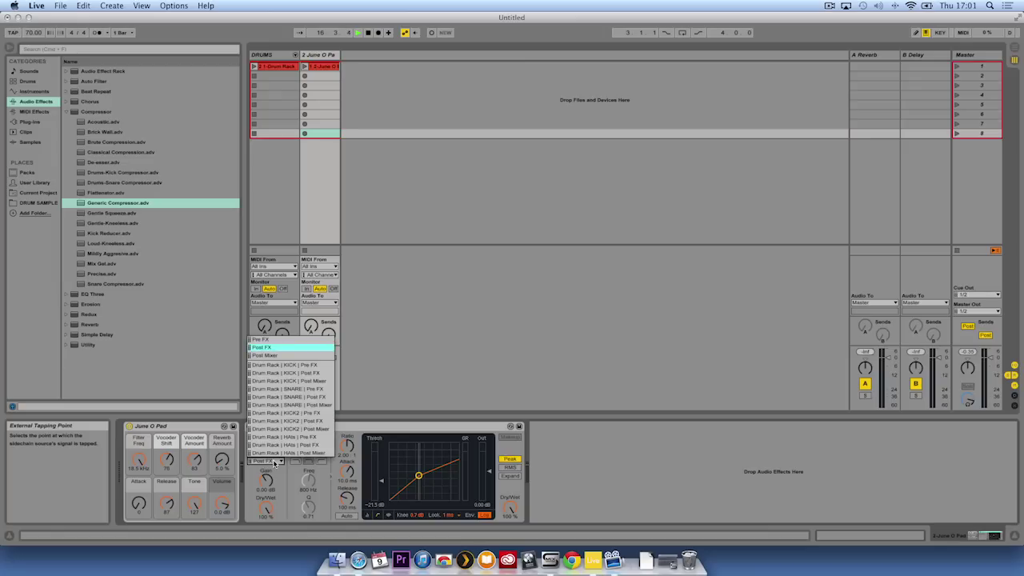
- Keep Pre FX as the sidechain tap and lower the compressor threshold to about -38.6 dB
click(293, 369)
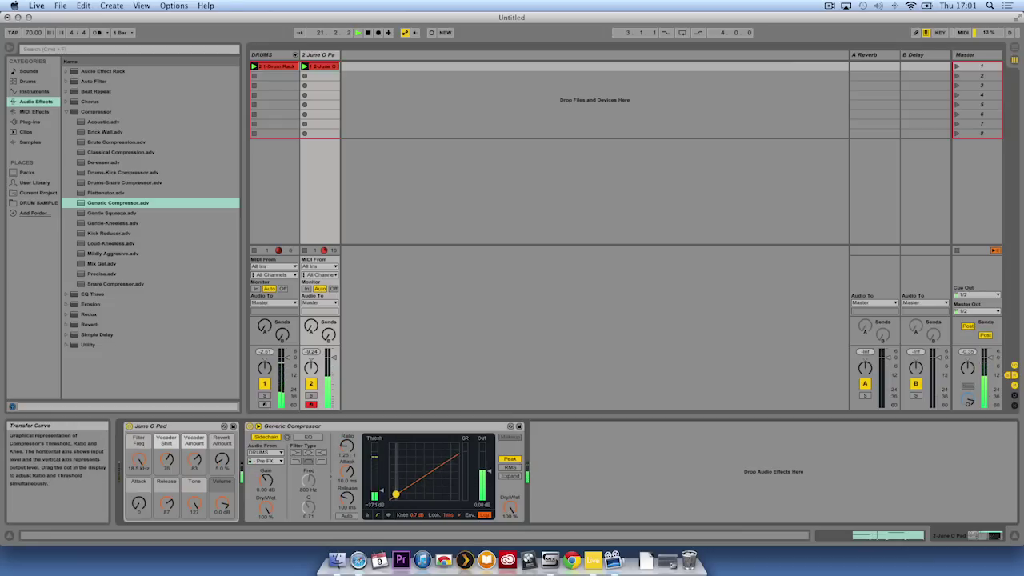
drag(397, 493, 377, 465)
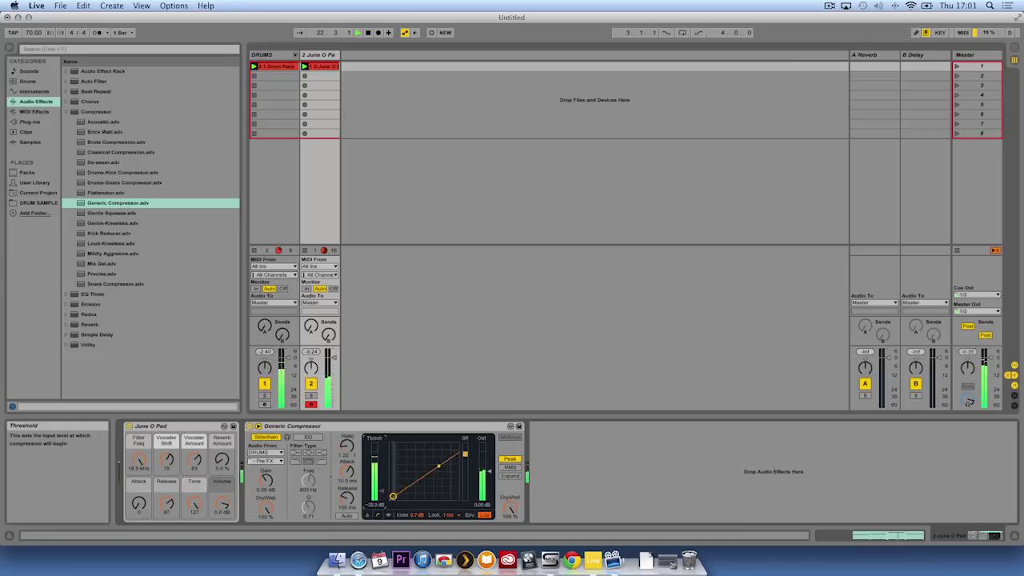
drag(375, 458, 429, 481)
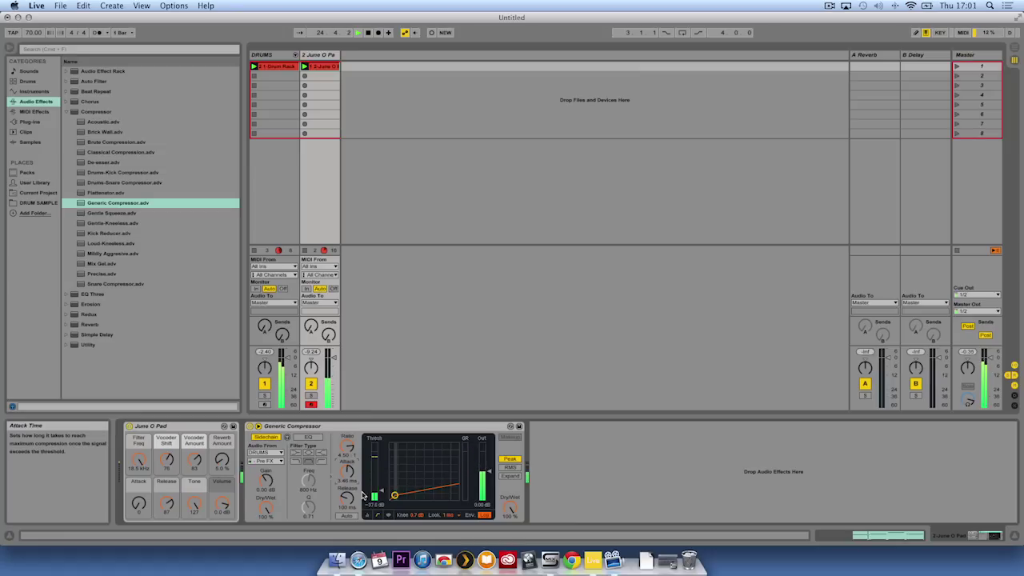
drag(395, 495, 394, 497)
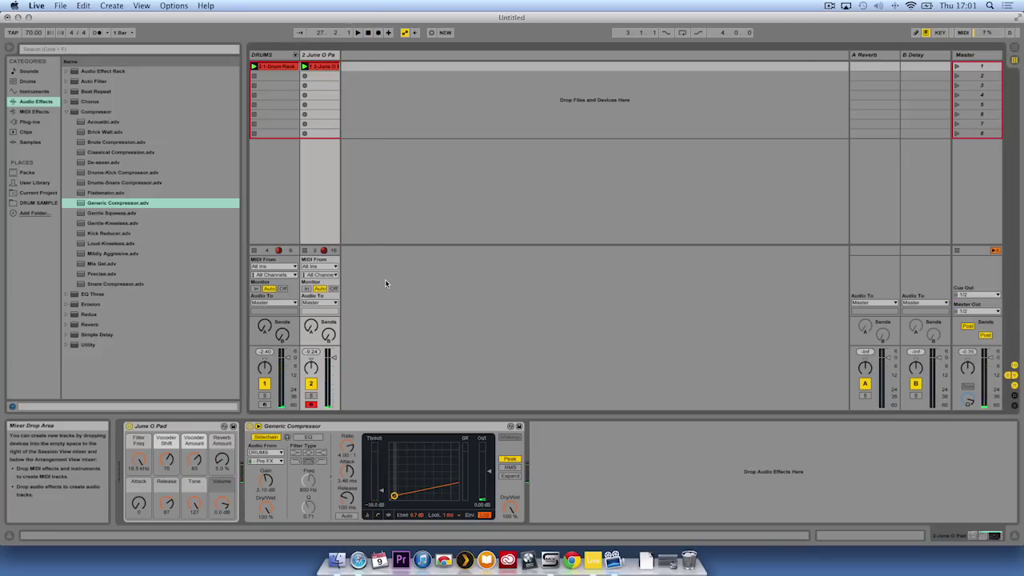
- Collapse the Compressor and Pad preset folders and expand the Bass instrument presets
click(67, 112)
click(34, 92)
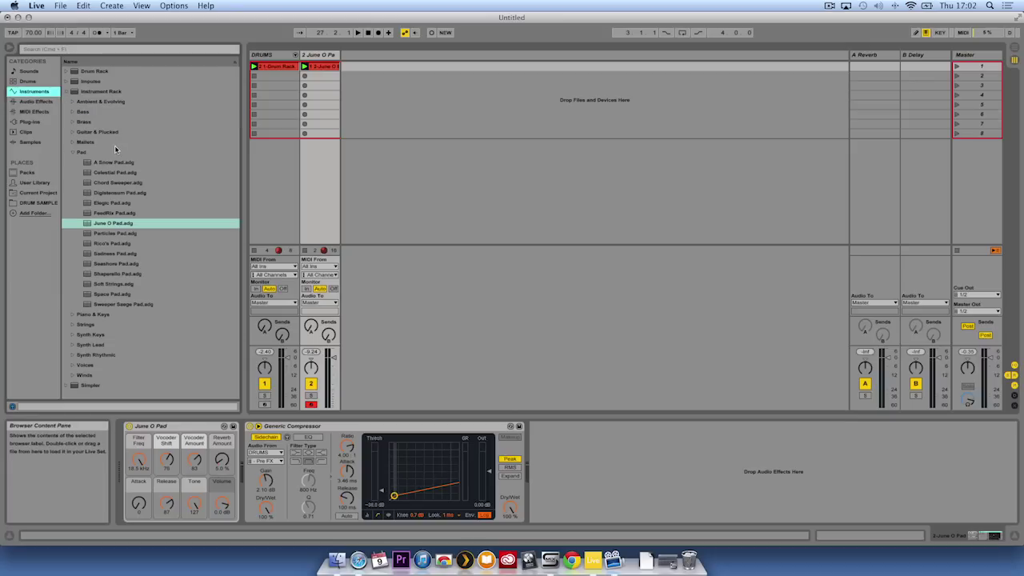
click(71, 152)
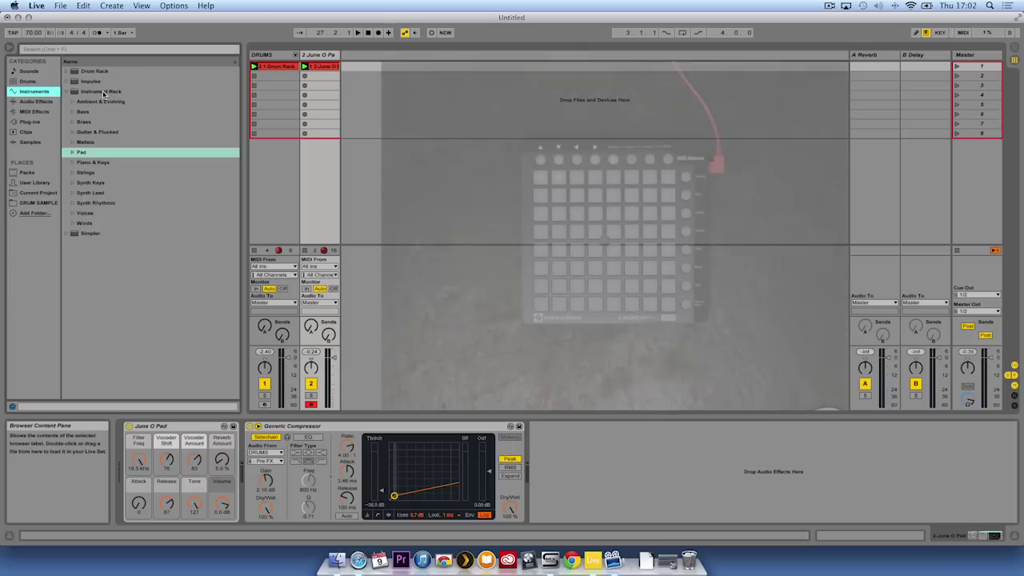
click(107, 94)
click(73, 112)
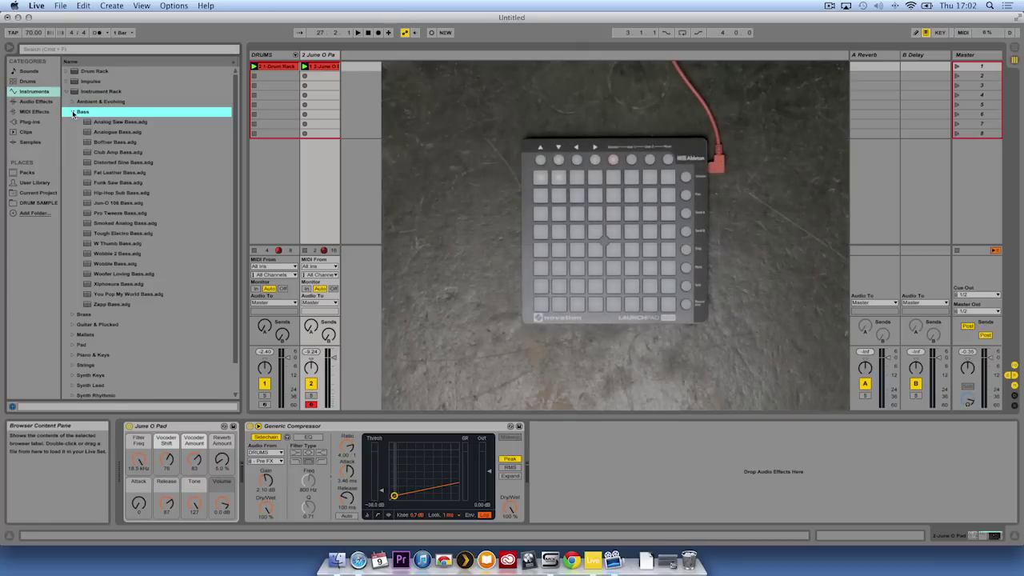
- Audition Smoked Analog, Fat Leather, Club Amp, Analogue and W Thump basses, settling on Hip-Hop Sub Bass
click(120, 224)
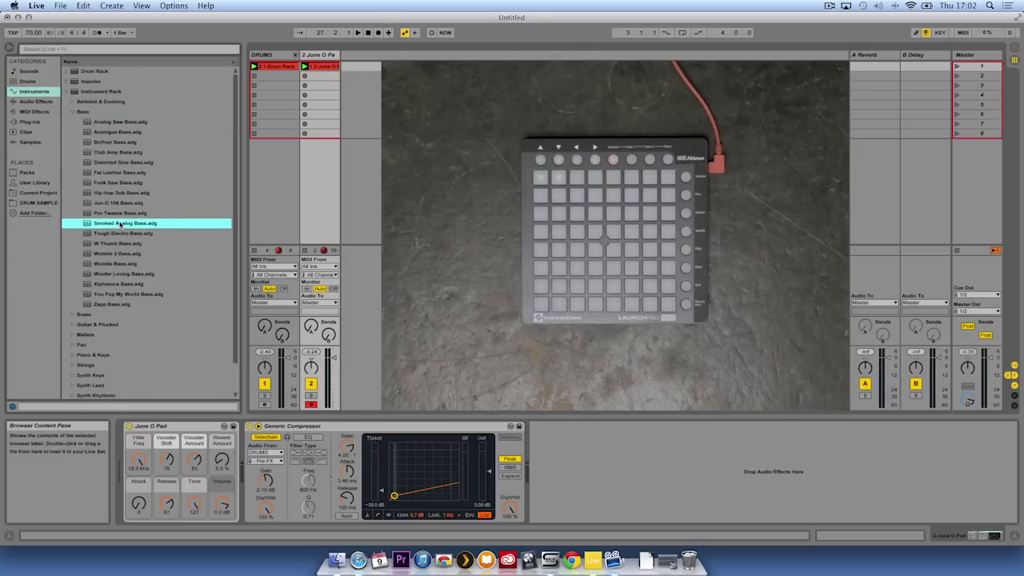
click(120, 173)
click(117, 153)
click(117, 132)
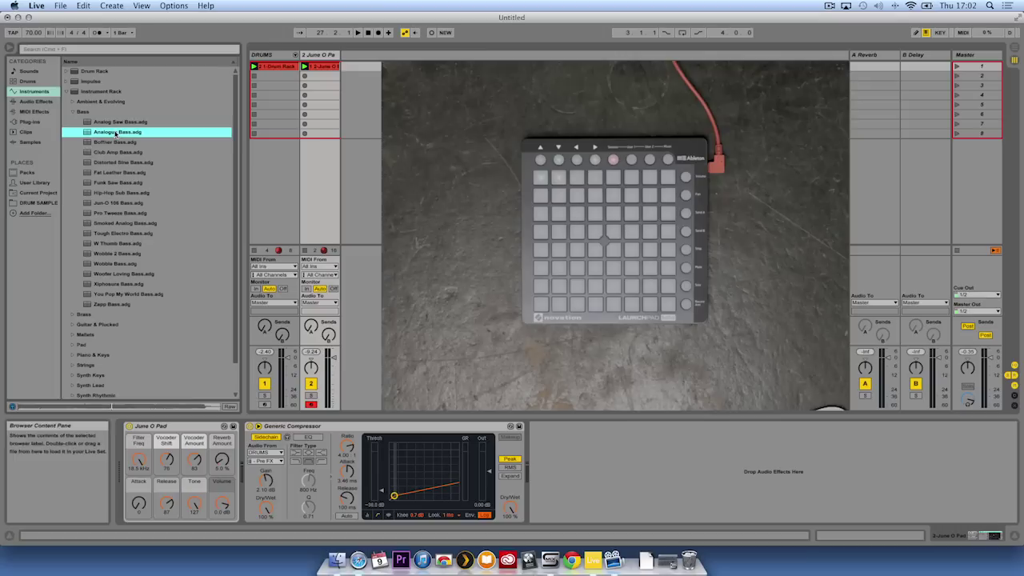
click(113, 244)
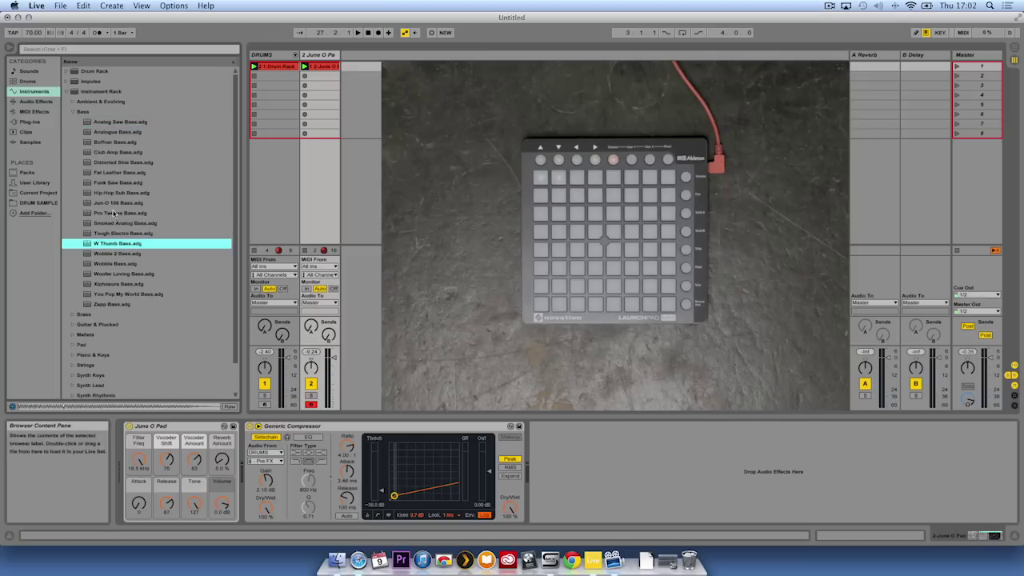
click(109, 194)
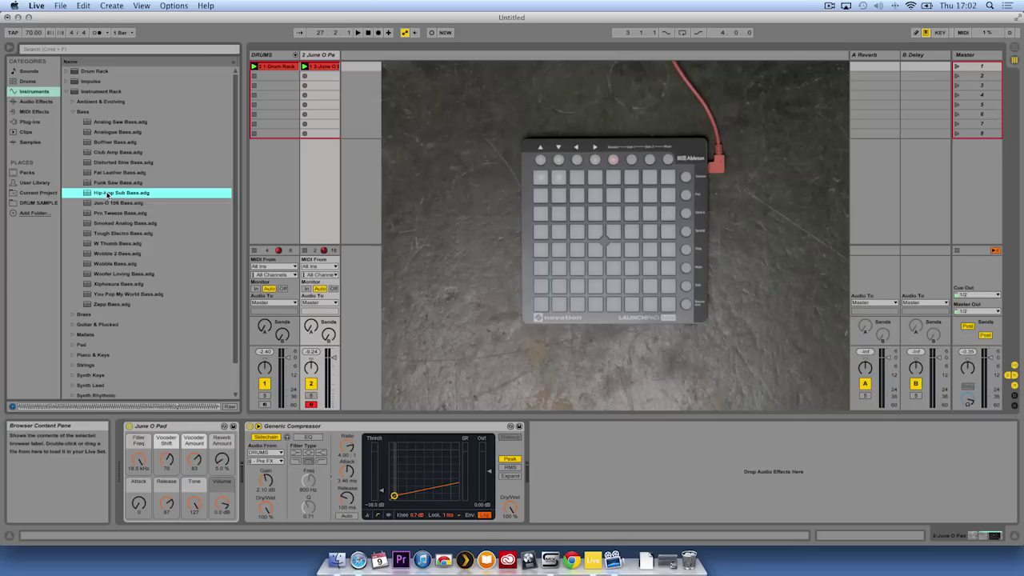
- Drop Hip-Hop Sub Bass into the Session View to create a third MIDI track
drag(358, 66, 358, 68)
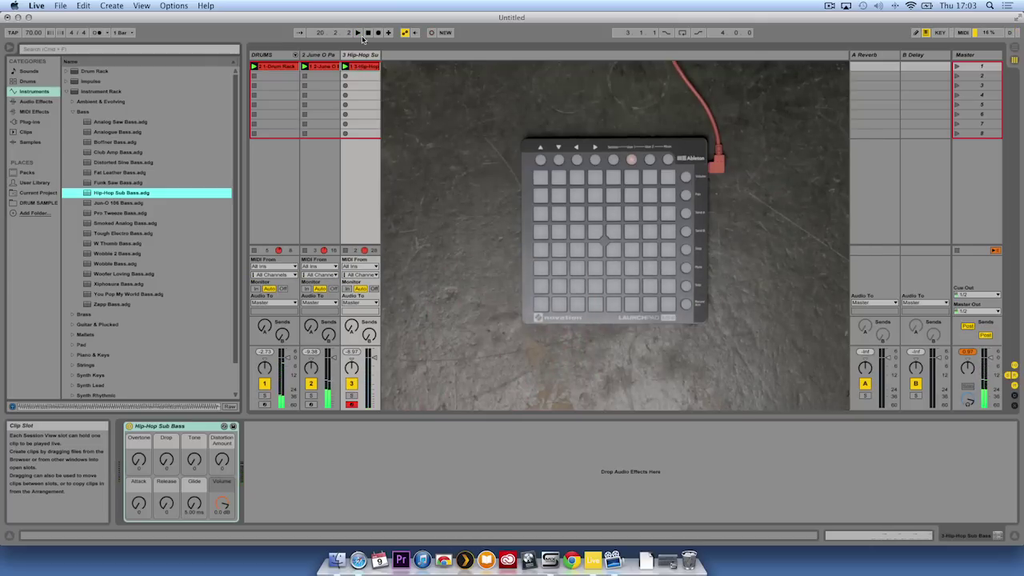
- Open the Hip-Hop Sub Bass clip and move its loop start later to bar 4
click(360, 66)
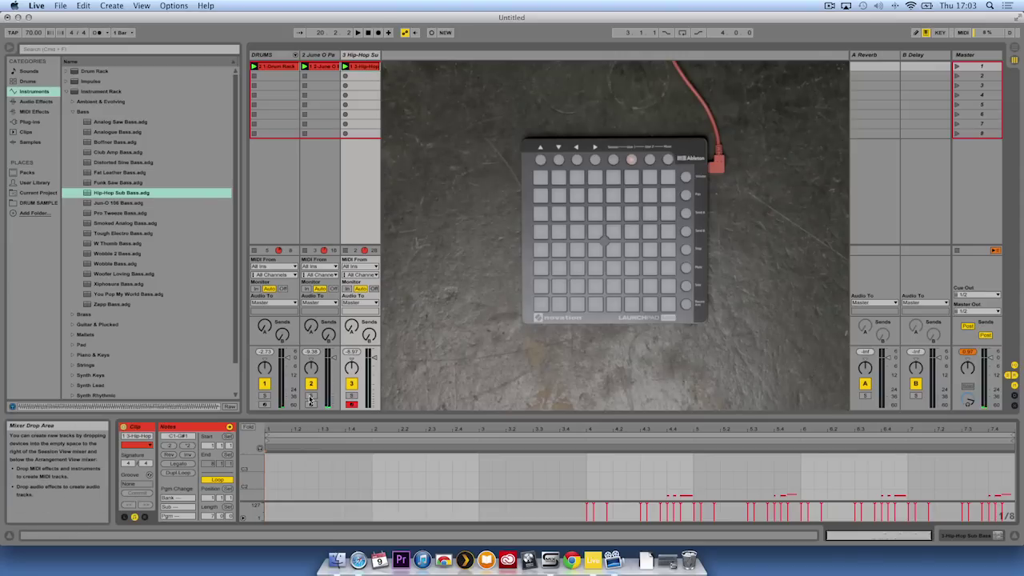
drag(267, 439, 587, 436)
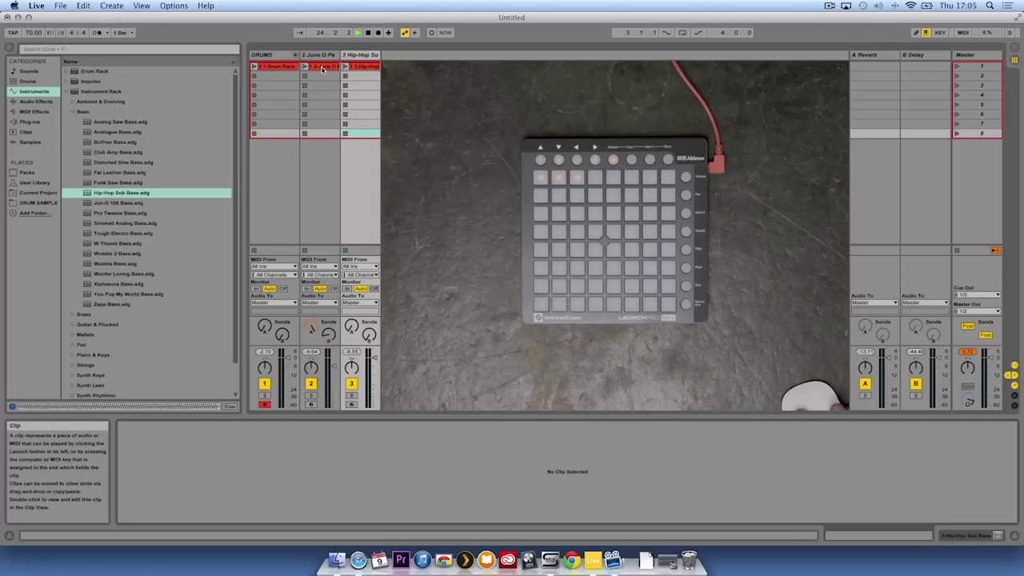
- Copy the June O Pad clip into scene 2 and the Hip-Hop Sub clip into scene 3
drag(323, 69, 322, 78)
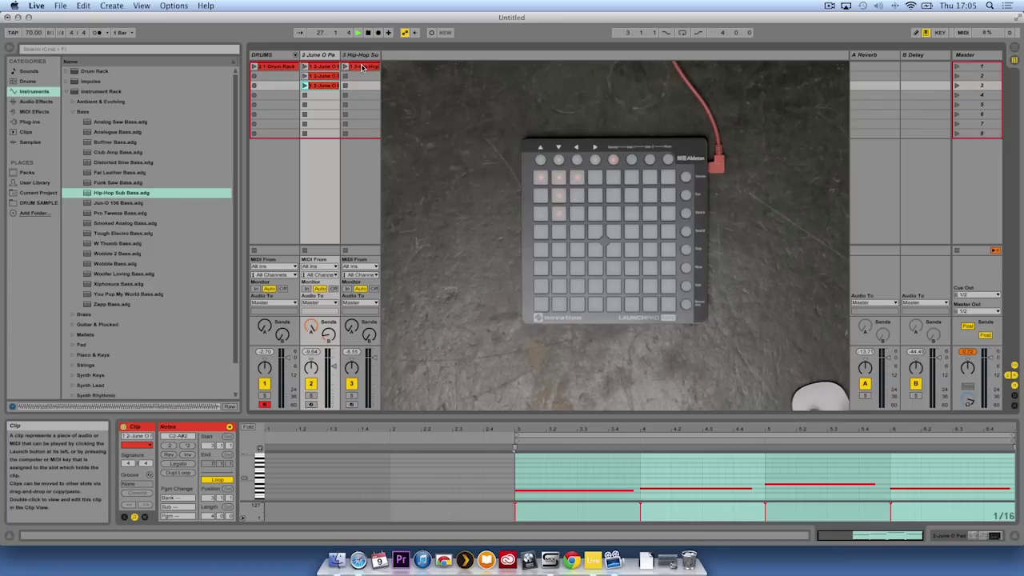
drag(361, 67, 362, 87)
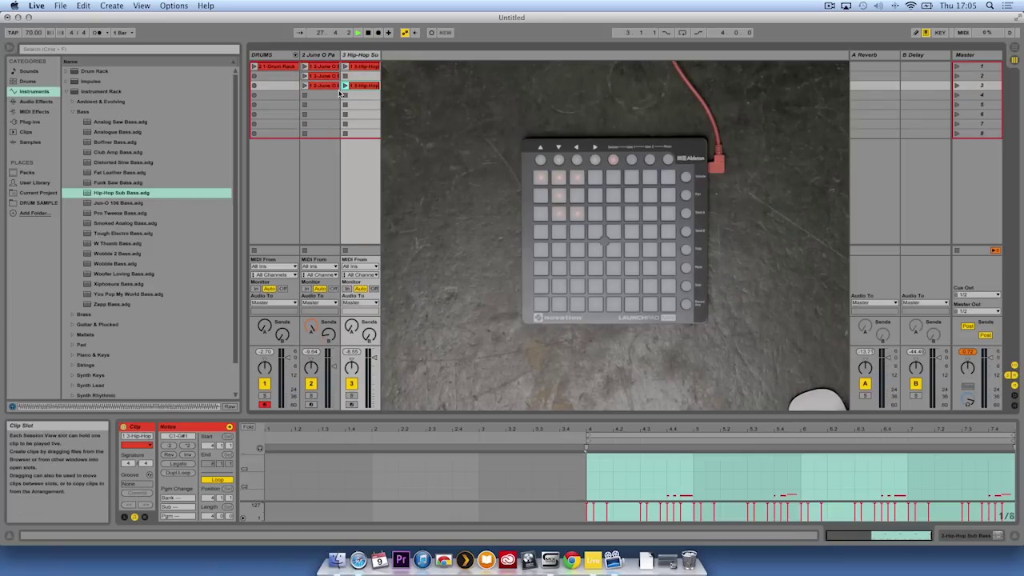